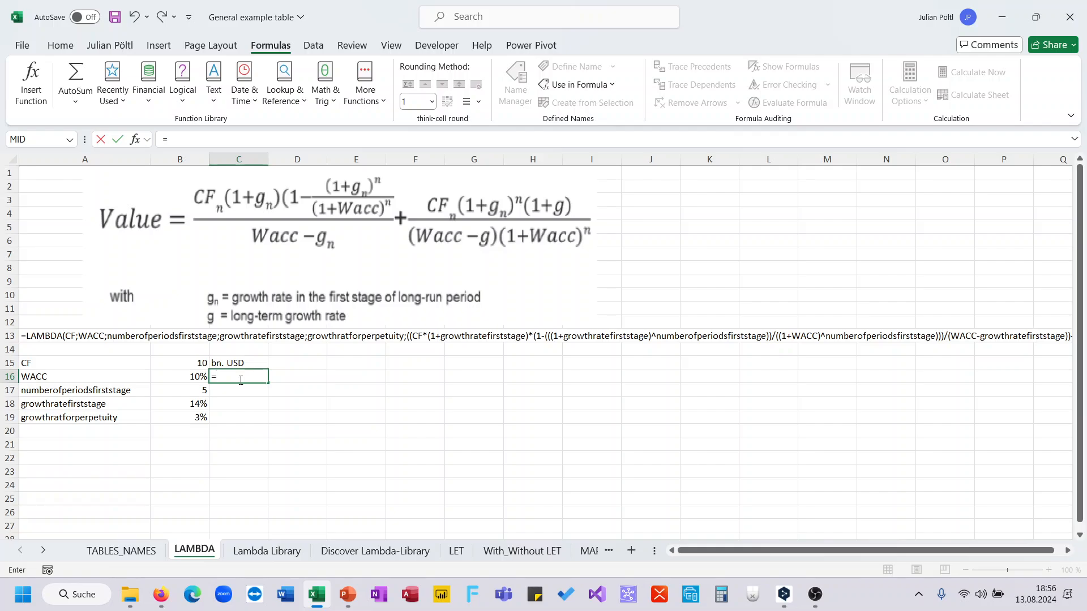
Step: Complete the formula in C16 as =F_twostageTV(B15;B16;B17;B18;B19) to calculate the two-stage terminal value
{"action": "type", "text": "two"}
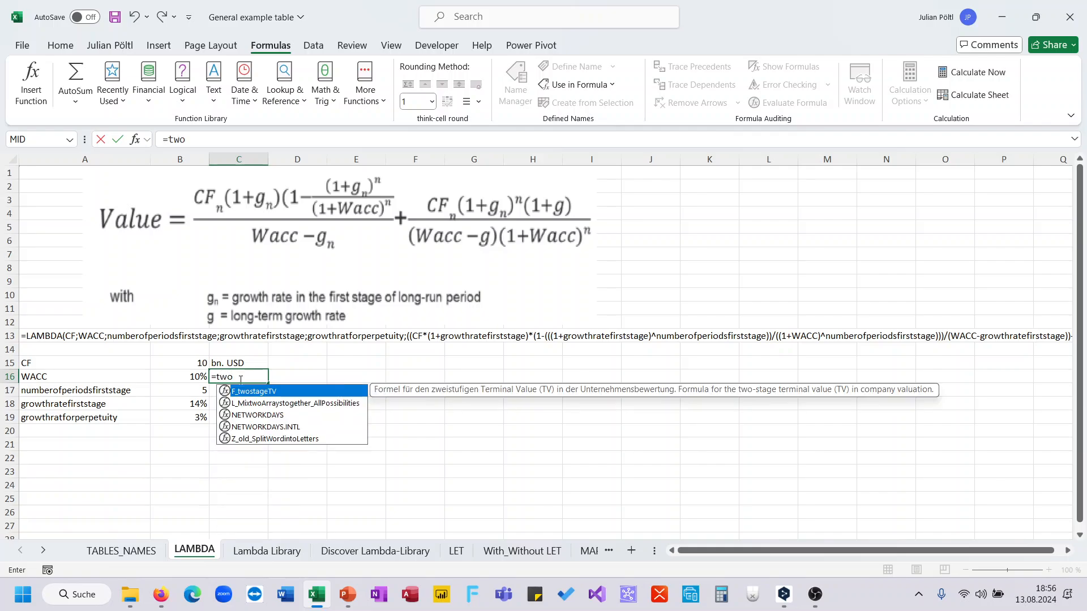
{"action": "key", "text": "Tab"}
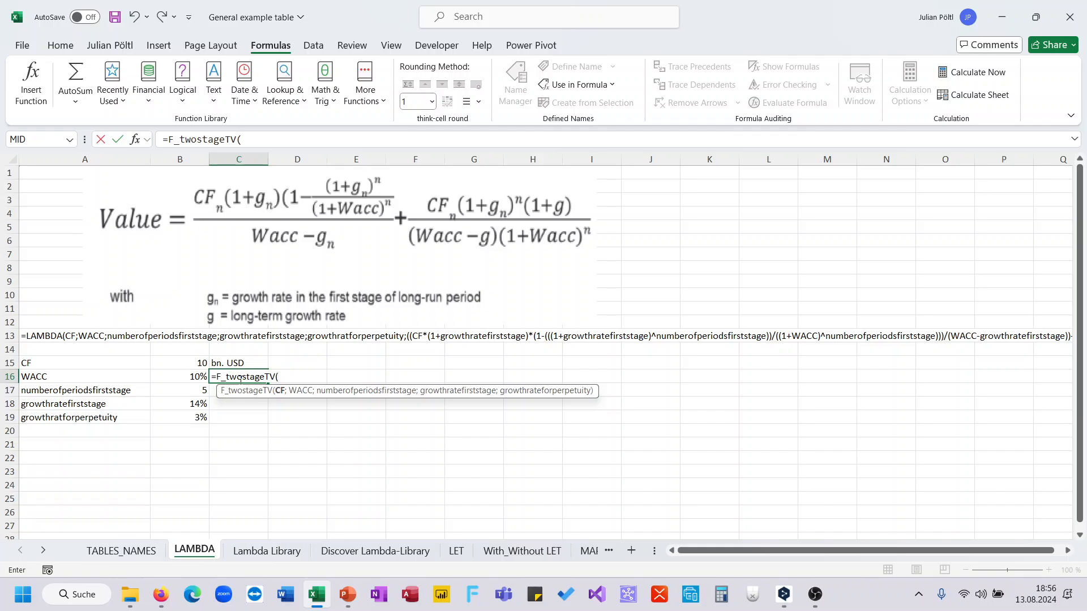
{"action": "left_click", "coordinate": [192, 363]}
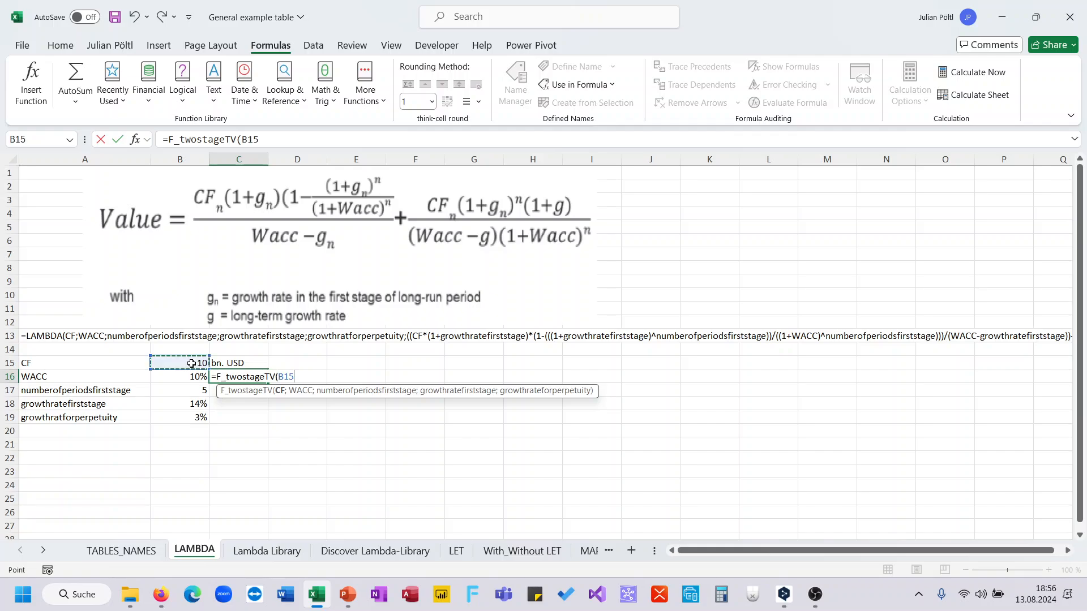
{"action": "type", "text": ";"}
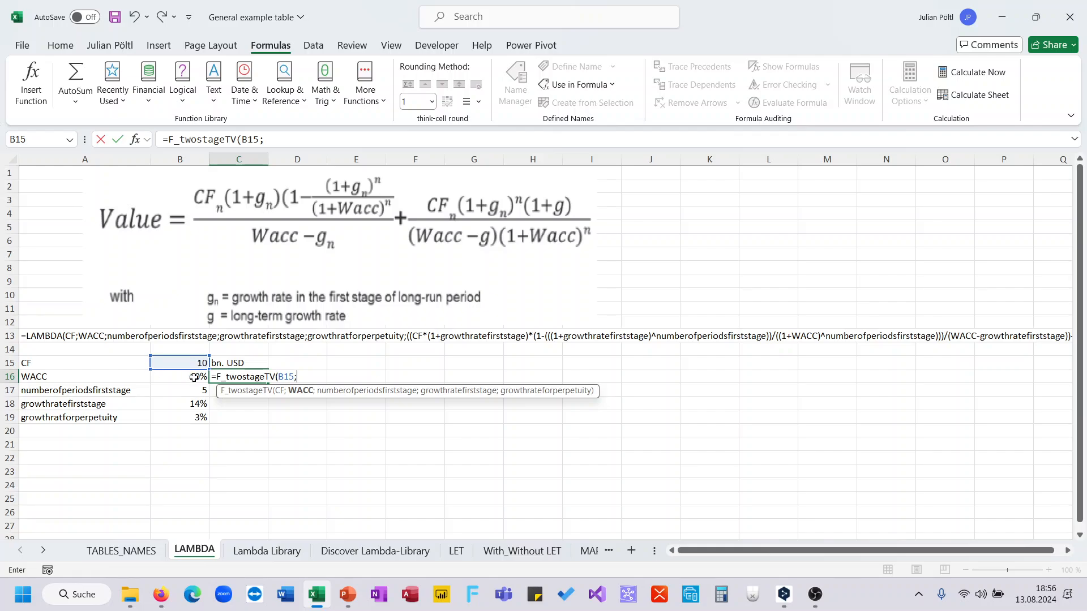
{"action": "left_click", "coordinate": [193, 378]}
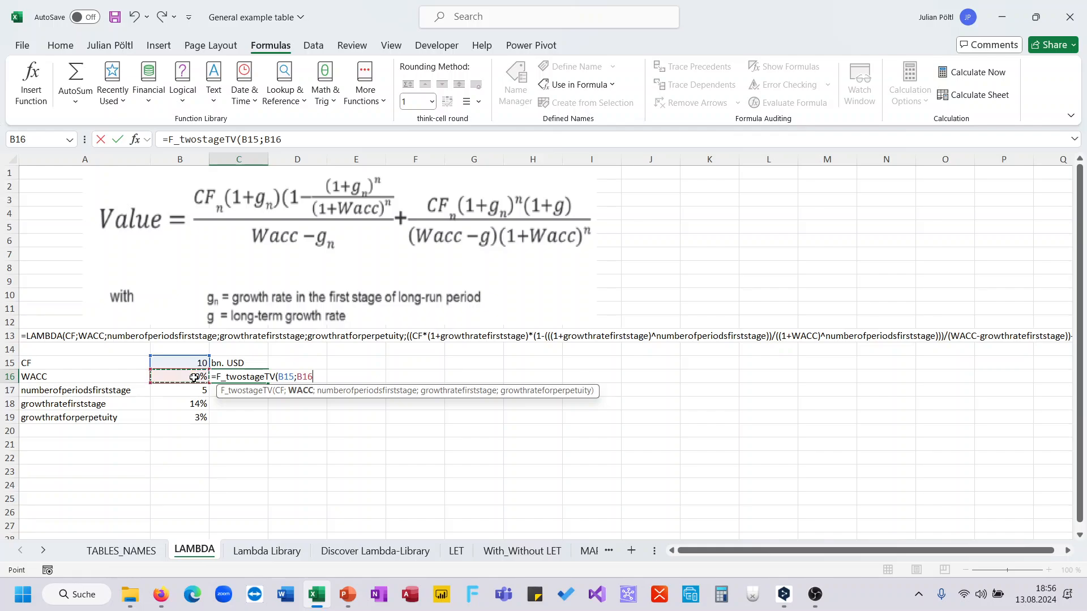
{"action": "type", "text": ";"}
{"action": "left_click", "coordinate": [175, 391]}
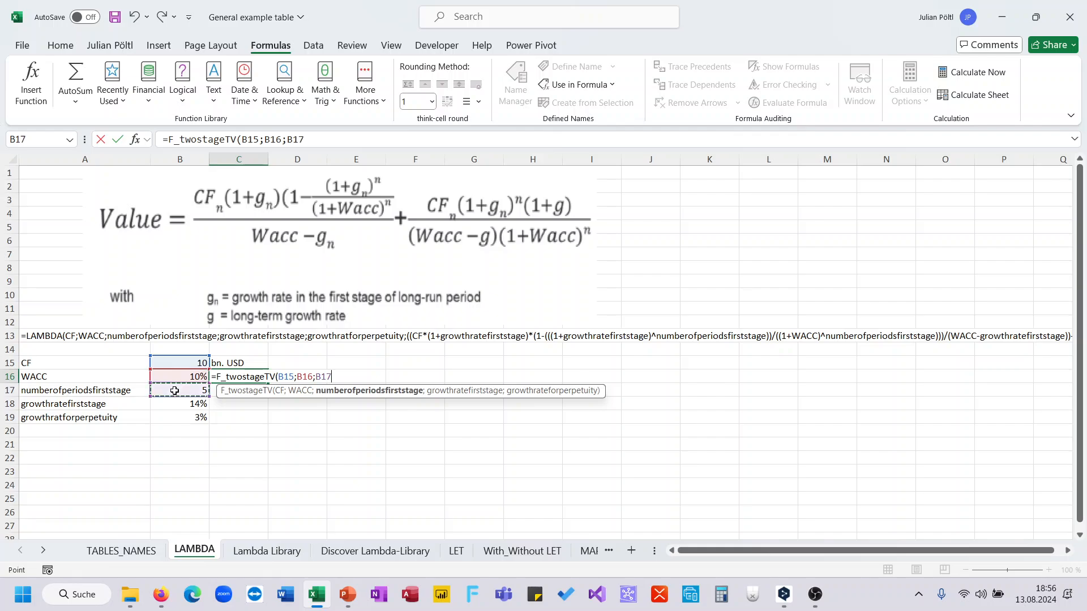
{"action": "type", "text": ";"}
{"action": "left_click", "coordinate": [176, 403]}
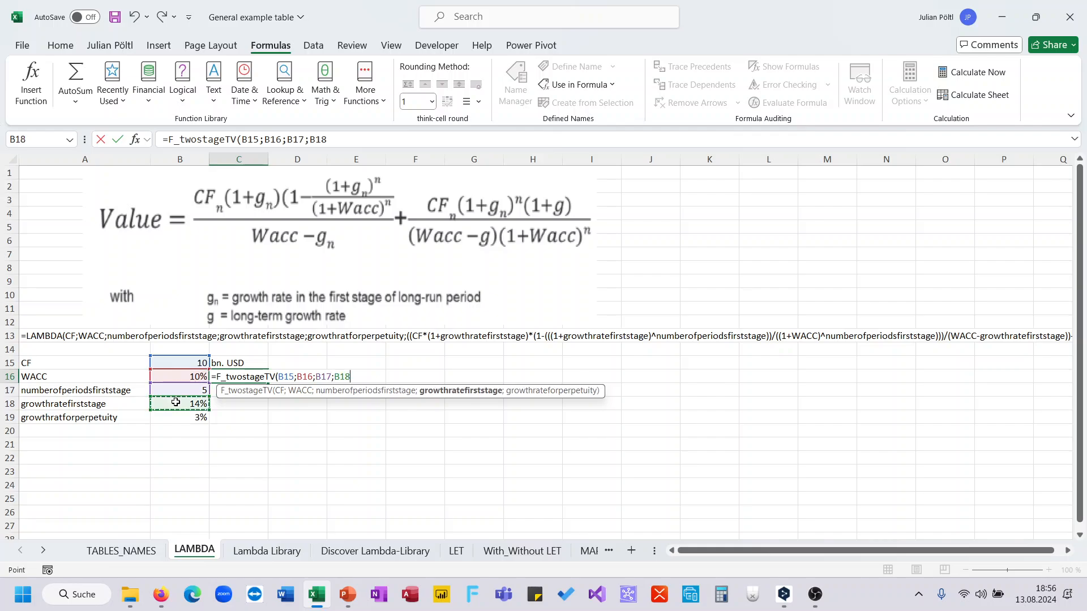
{"action": "type", "text": ";"}
{"action": "left_click", "coordinate": [185, 423]}
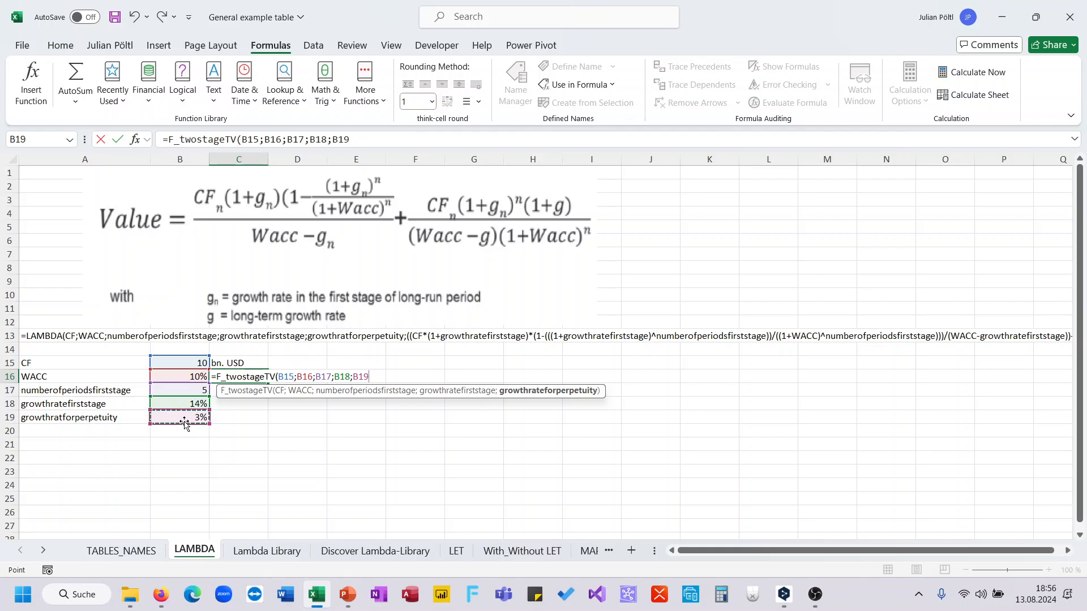
{"action": "type", "text": ")"}
{"action": "key", "text": "Return"}
Step: Format the terminal value in C16 as a number with two decimal places
{"action": "key", "text": "Up"}
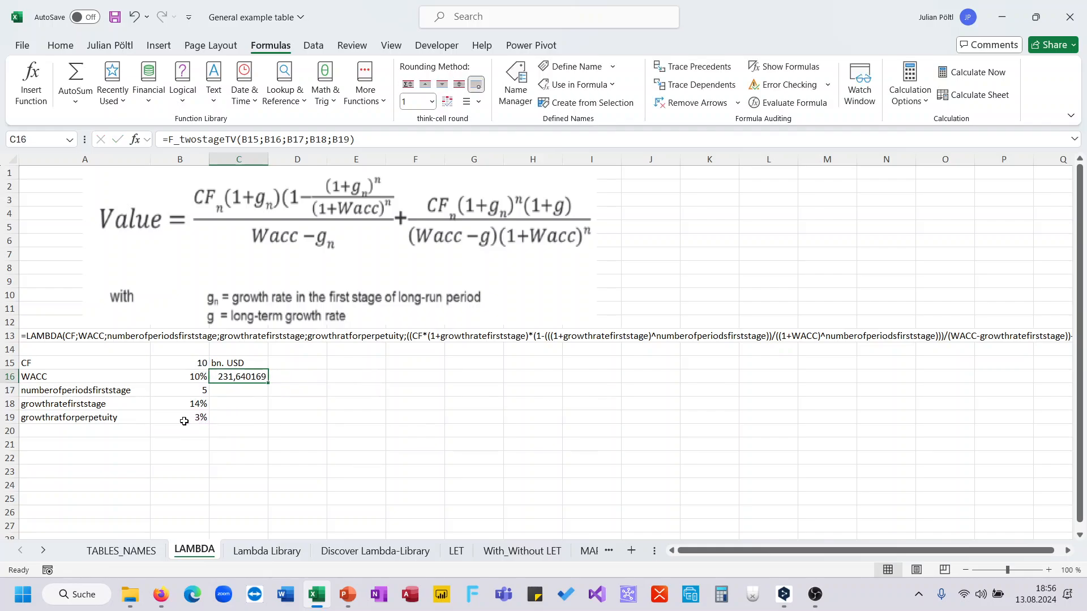
{"action": "key", "text": "ctrl+shift+1"}
{"action": "scroll", "coordinate": [360, 369], "scroll_direction": "right", "scroll_amount": 5}
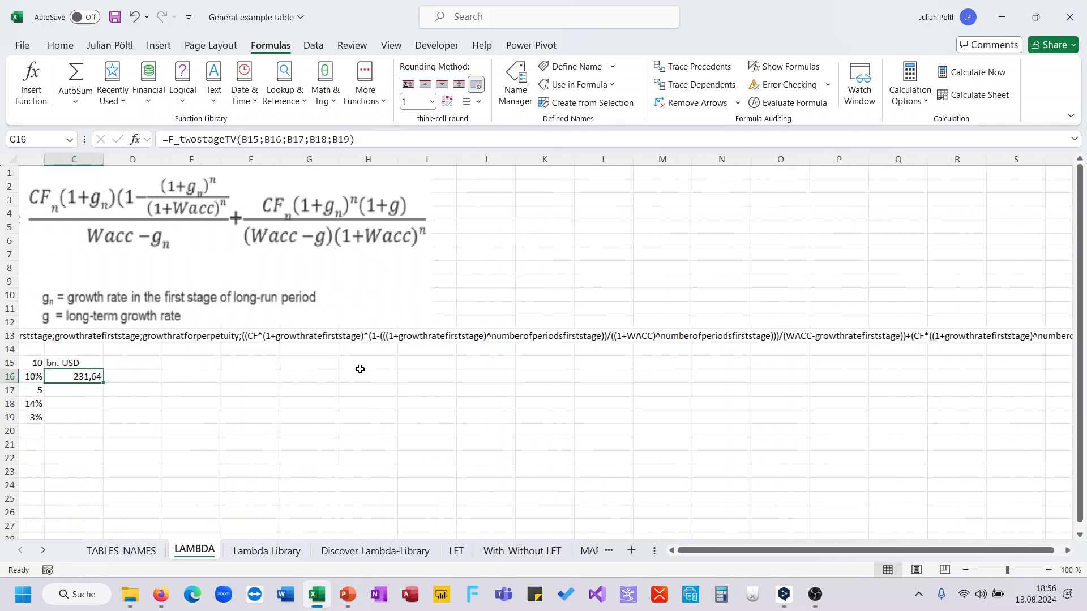
{"action": "scroll", "coordinate": [360, 369], "scroll_direction": "left", "scroll_amount": 5}
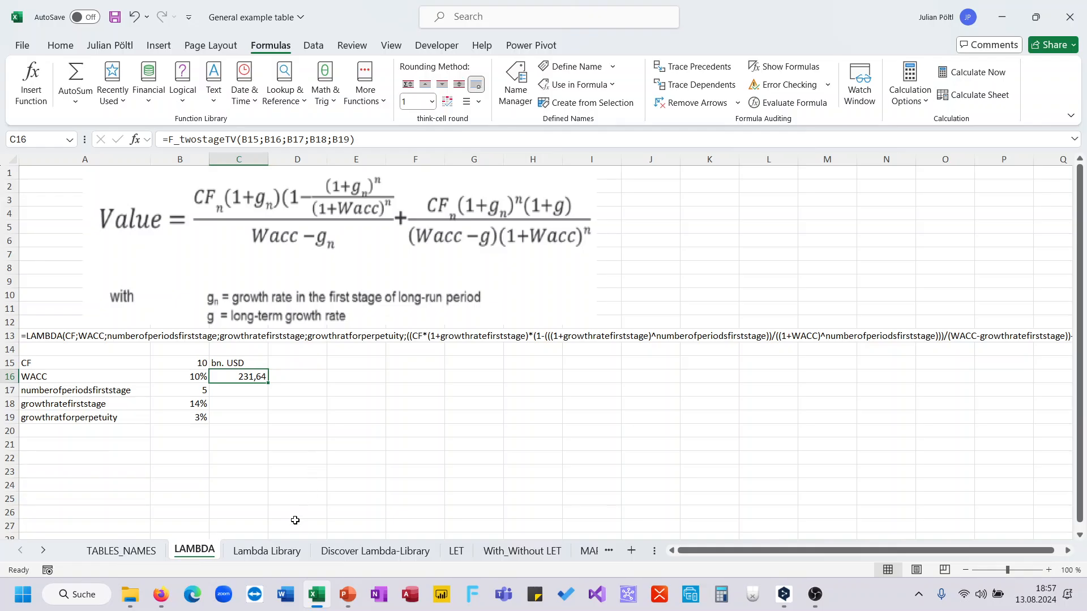
Step: Look through the Lambda Library sheet, examining the function names, descriptions, categories, attributes and the category summary
{"action": "left_click", "coordinate": [266, 550]}
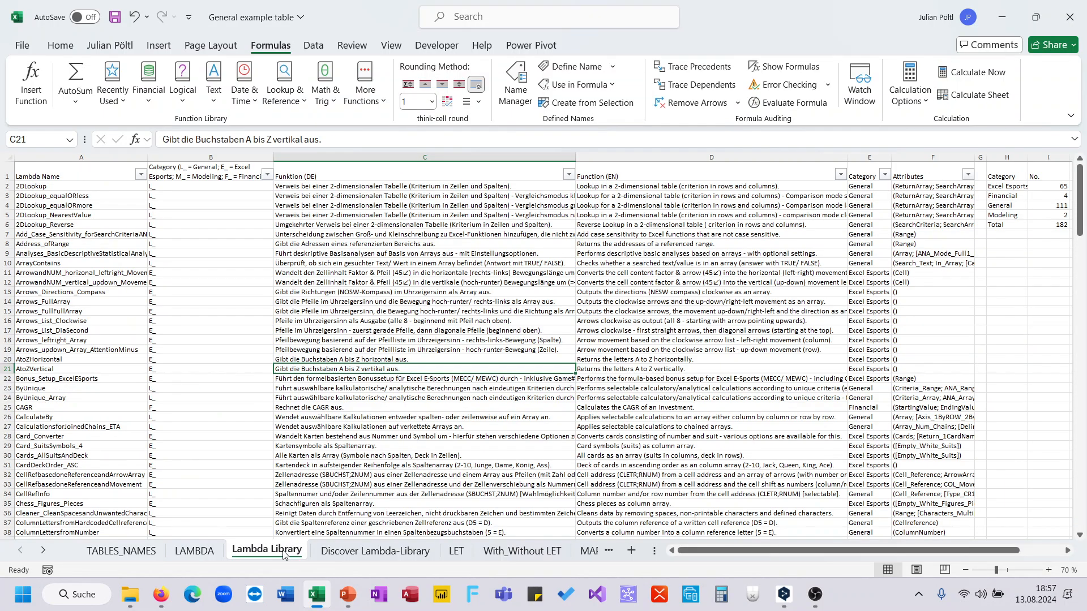
{"action": "scroll", "coordinate": [532, 322], "scroll_direction": "down", "scroll_amount": 10}
{"action": "scroll", "coordinate": [532, 322], "scroll_direction": "up", "scroll_amount": 11}
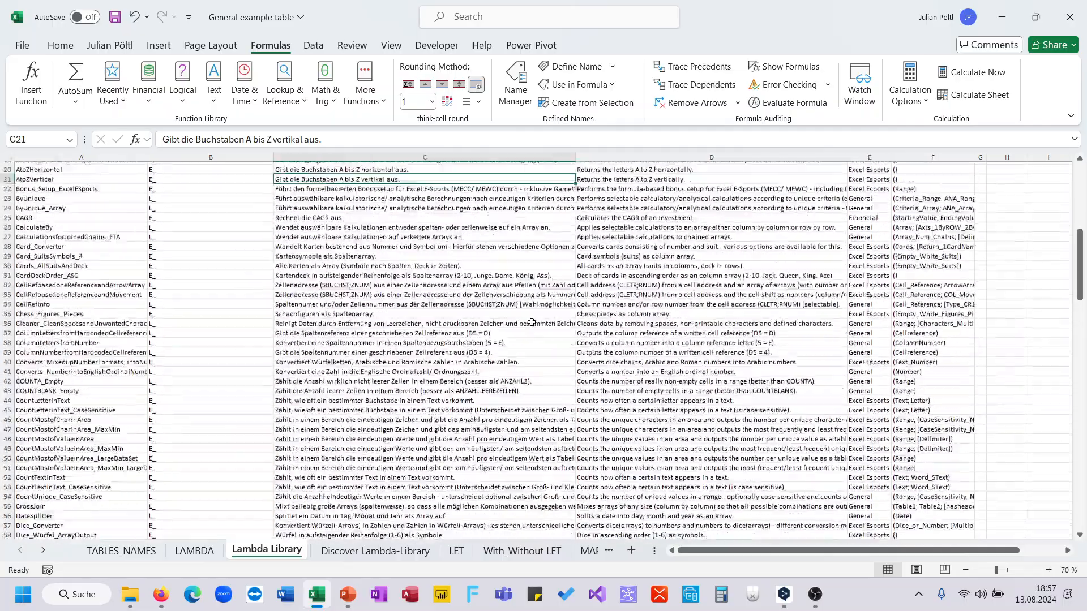
{"action": "scroll", "coordinate": [594, 345], "scroll_direction": "right", "scroll_amount": 4}
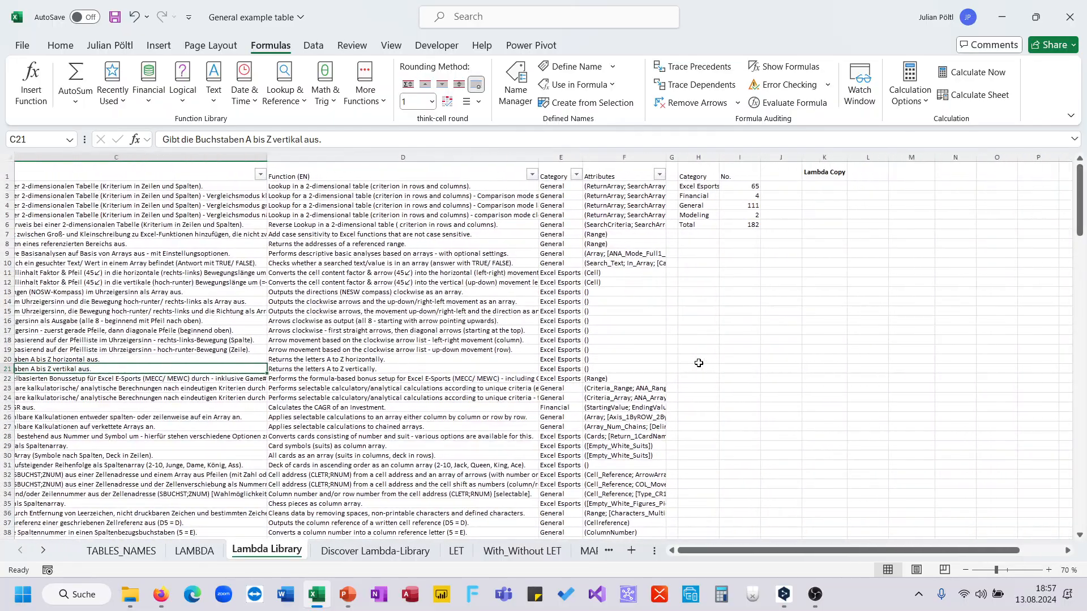
{"action": "scroll", "coordinate": [699, 363], "scroll_direction": "left", "scroll_amount": 4}
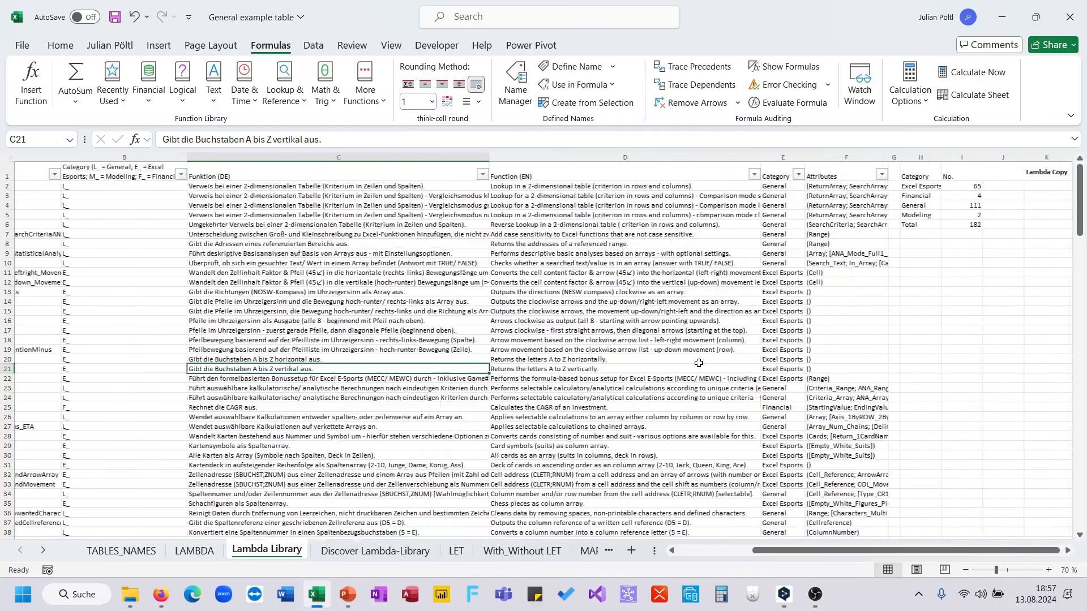
{"action": "scroll", "coordinate": [508, 409], "scroll_direction": "down", "scroll_amount": 12}
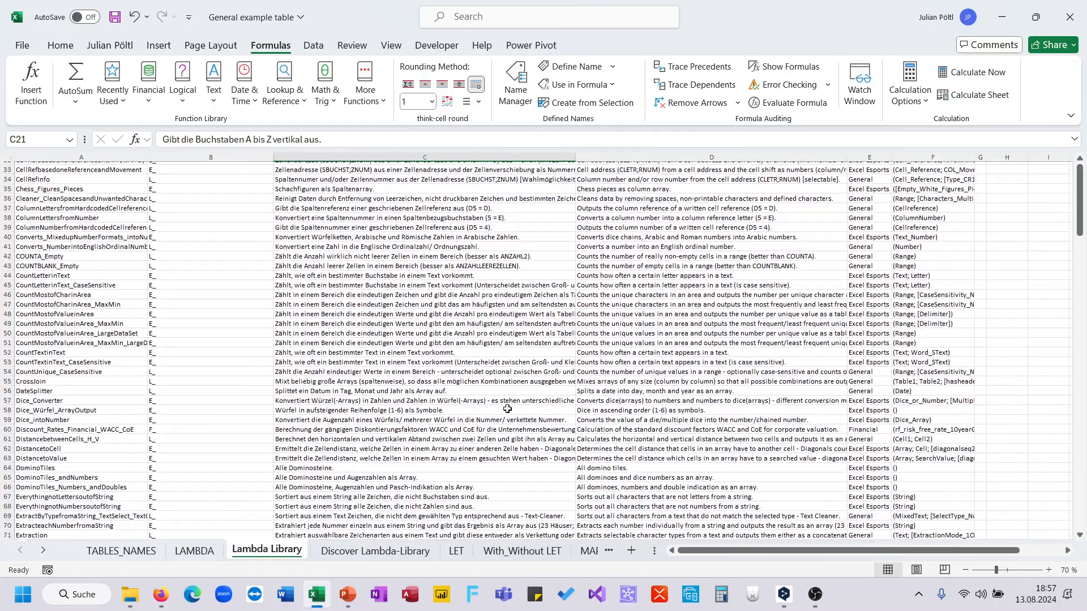
{"action": "scroll", "coordinate": [508, 409], "scroll_direction": "up", "scroll_amount": 12}
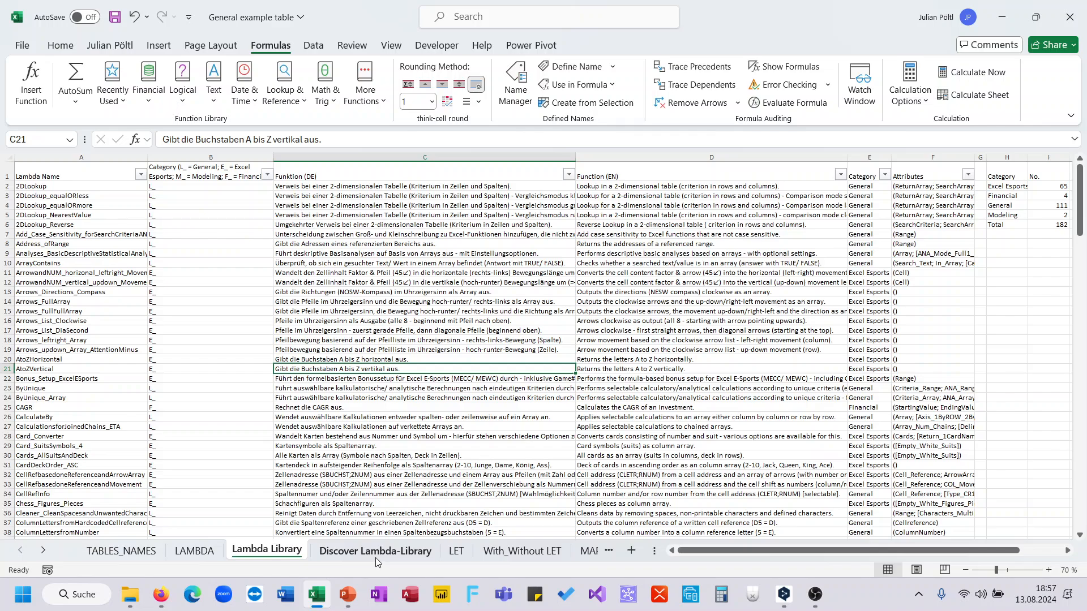
{"action": "mouse_move", "coordinate": [348, 598]}
{"action": "left_click", "coordinate": [504, 282]}
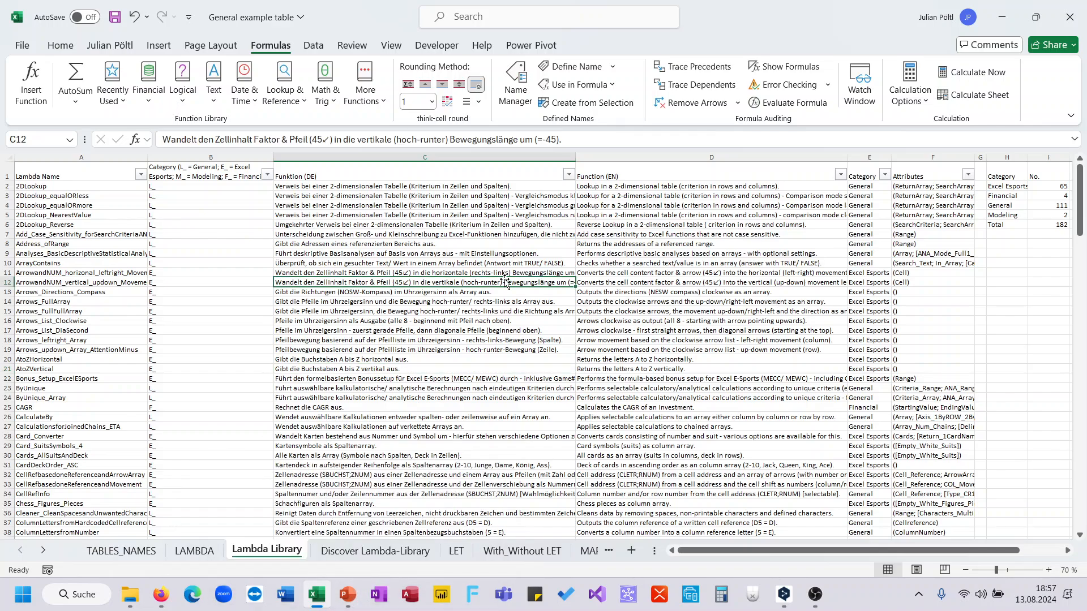
Step: On the Discover Lambda-Library sheet, enter =E_ReverseString(B2) in D3 to reverse the text
{"action": "left_click", "coordinate": [382, 556]}
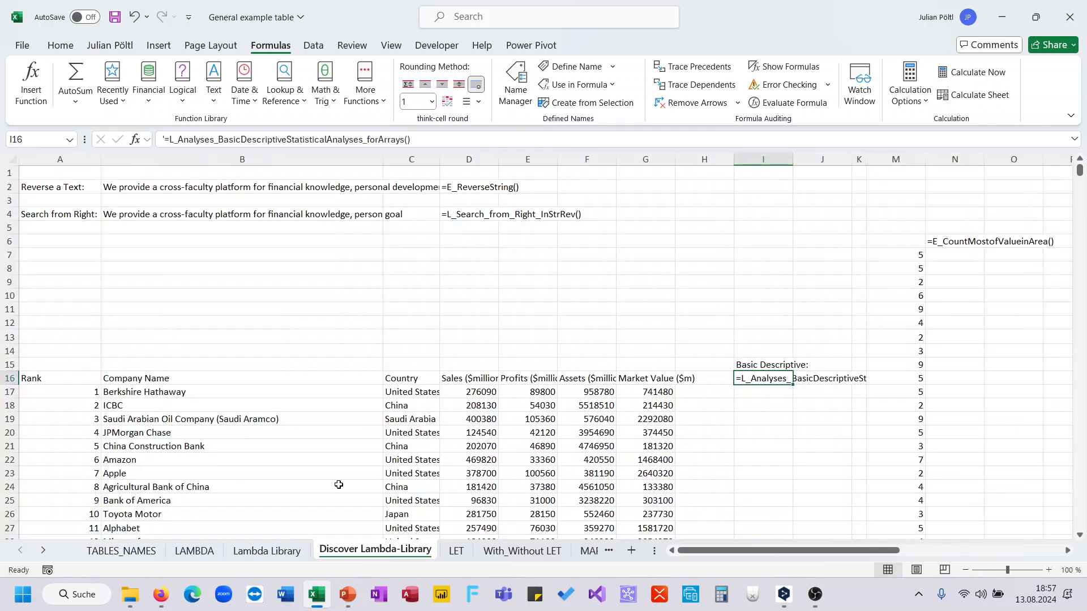
{"action": "double_click", "coordinate": [471, 198]}
{"action": "type", "text": "="}
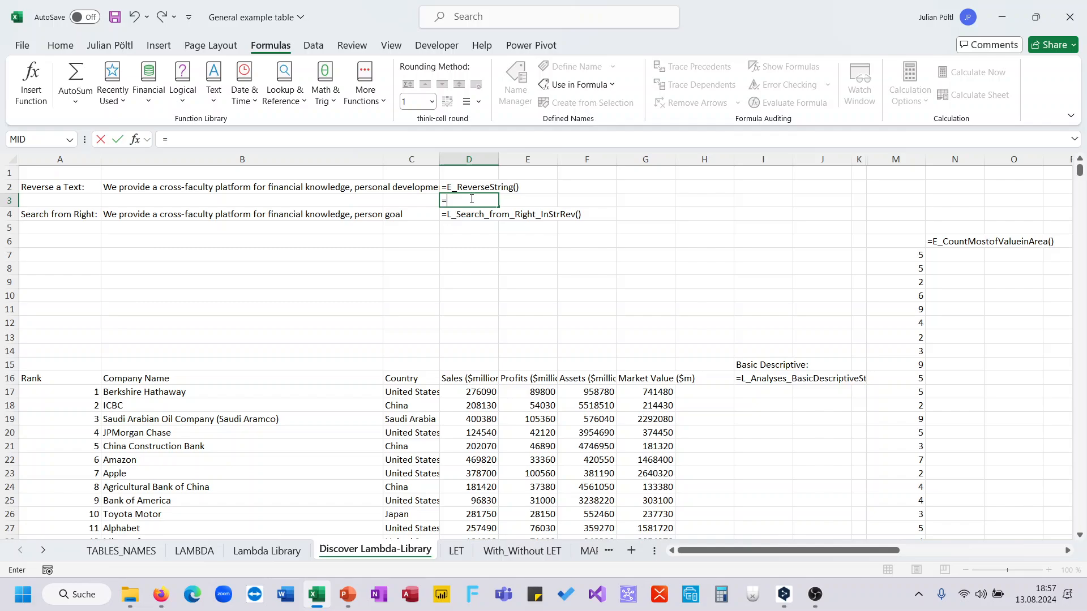
{"action": "type", "text": "rever"}
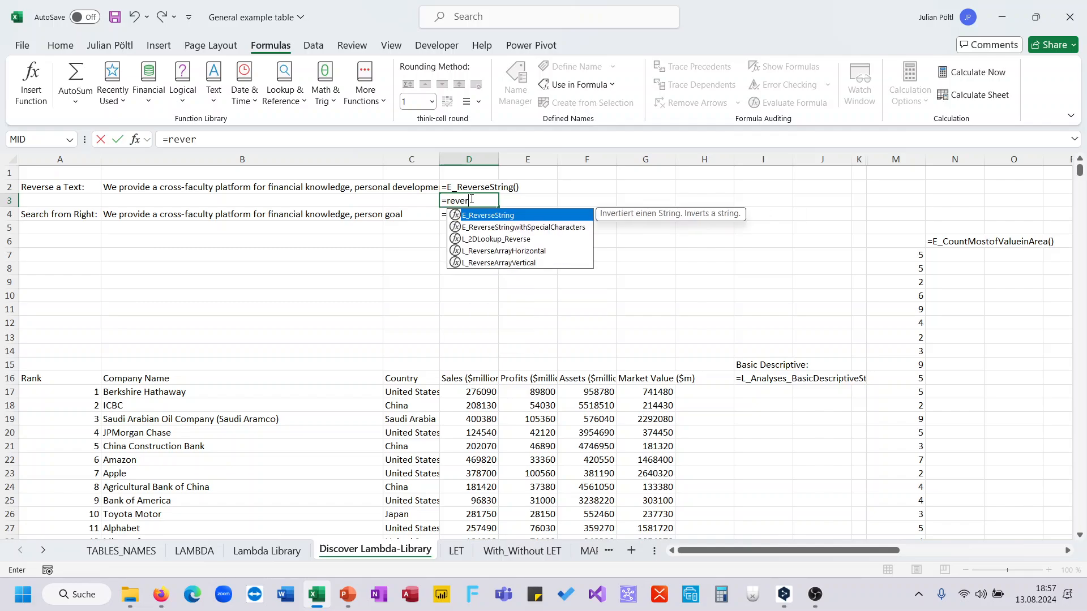
{"action": "key", "text": "Tab"}
{"action": "type", "text": ")"}
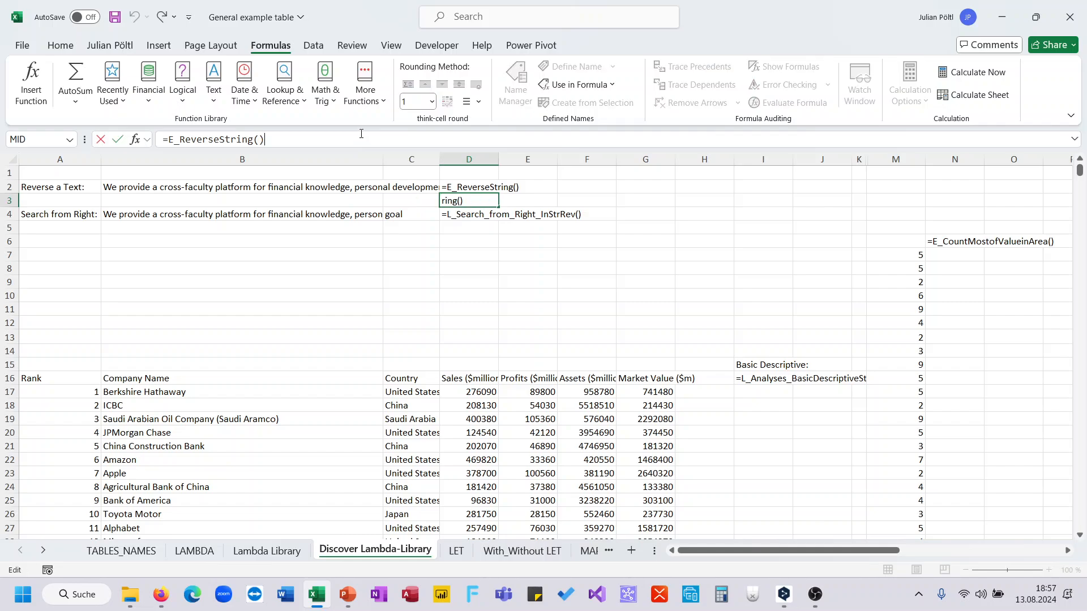
{"action": "key", "text": "BackSpace"}
{"action": "left_click", "coordinate": [281, 195]}
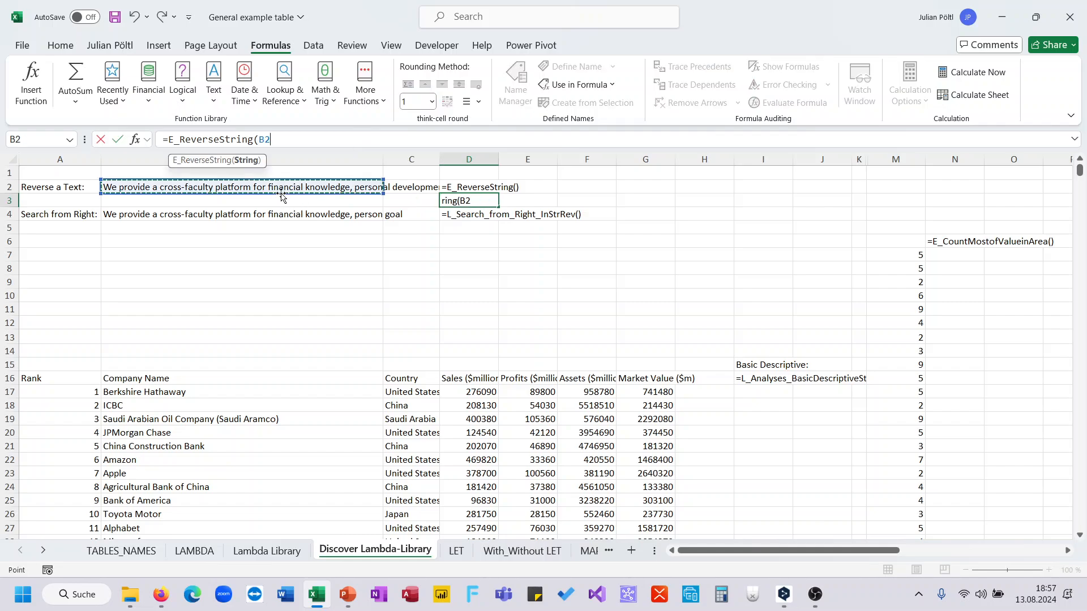
{"action": "type", "text": ")"}
{"action": "key", "text": "Return"}
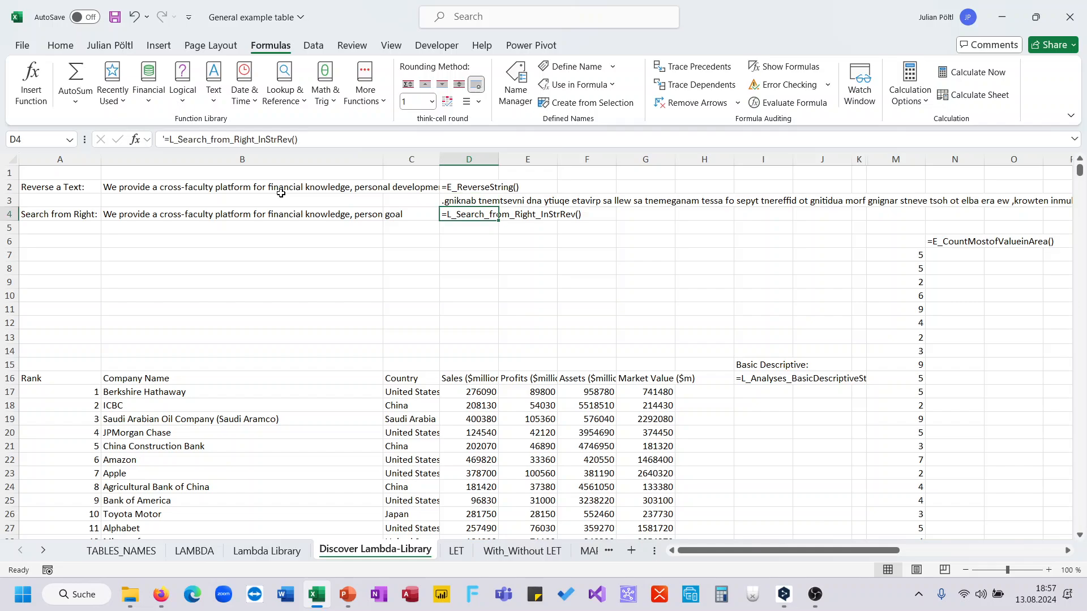
Step: Enter =L_Search_from_Right_InStrRev(B4;C4) in D5 to search the text from the right
{"action": "key", "text": "Return"}
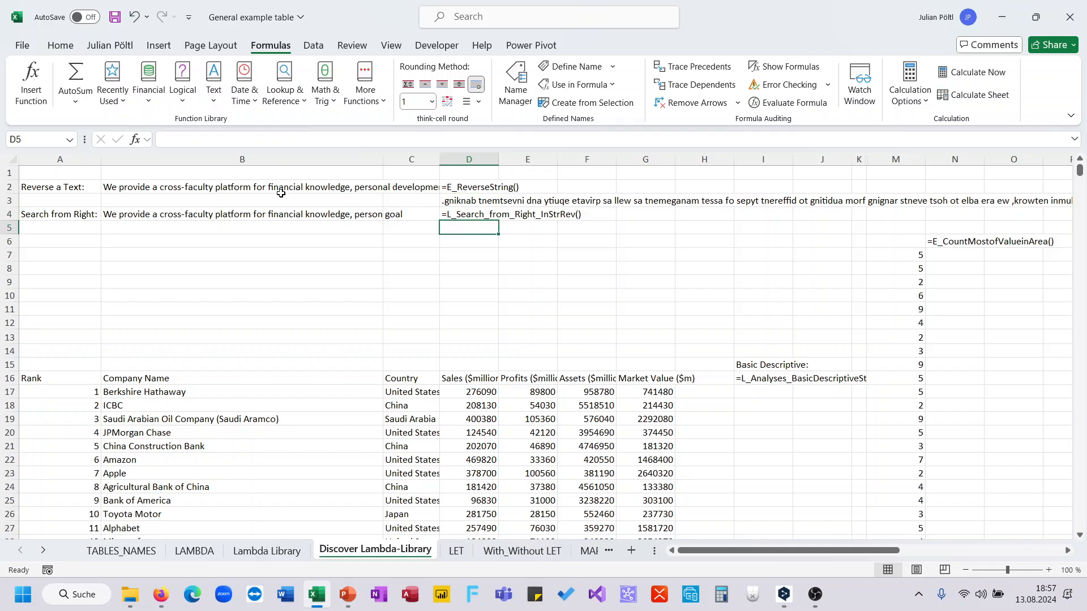
{"action": "type", "text": "=se"}
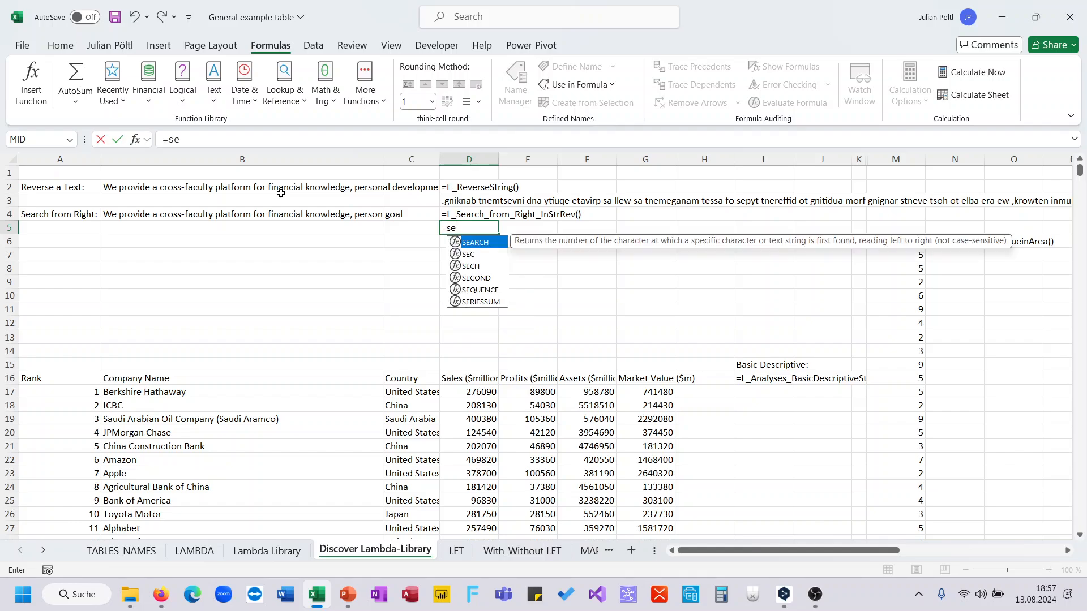
{"action": "type", "text": "ar"}
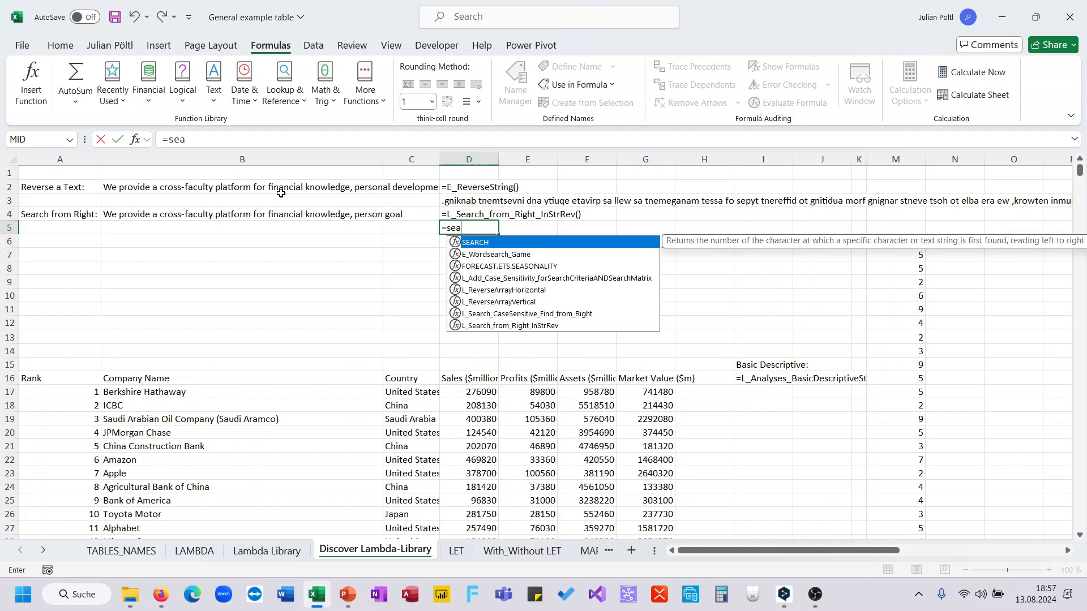
{"action": "key", "text": "Down"}
{"action": "key", "text": "Down"}
{"action": "key", "text": "Down"}
{"action": "key", "text": "Down"}
{"action": "key", "text": "Down"}
{"action": "key", "text": "Down"}
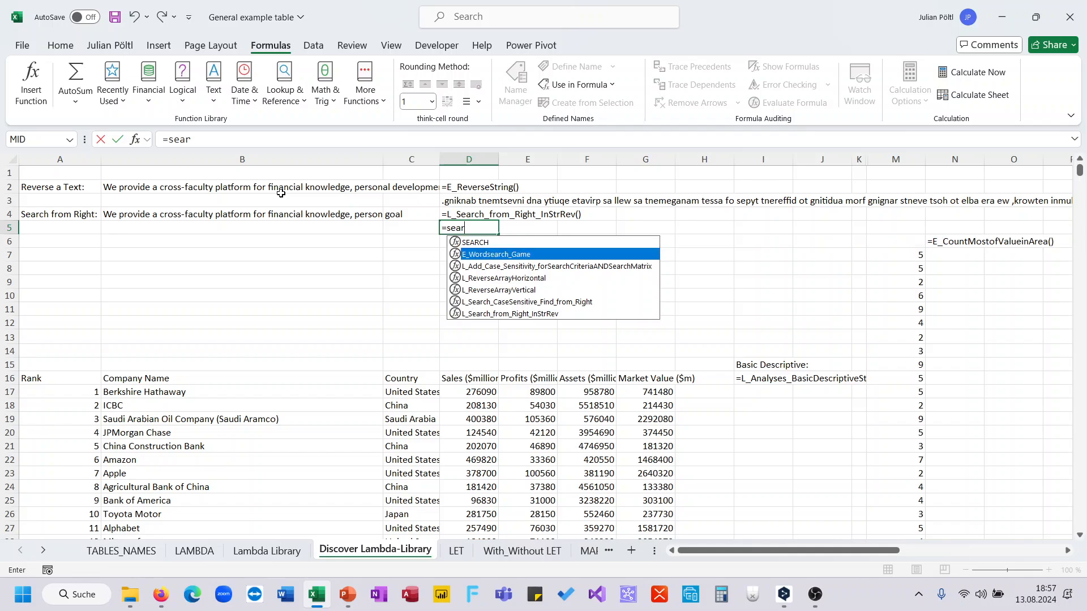
{"action": "key", "text": "Tab"}
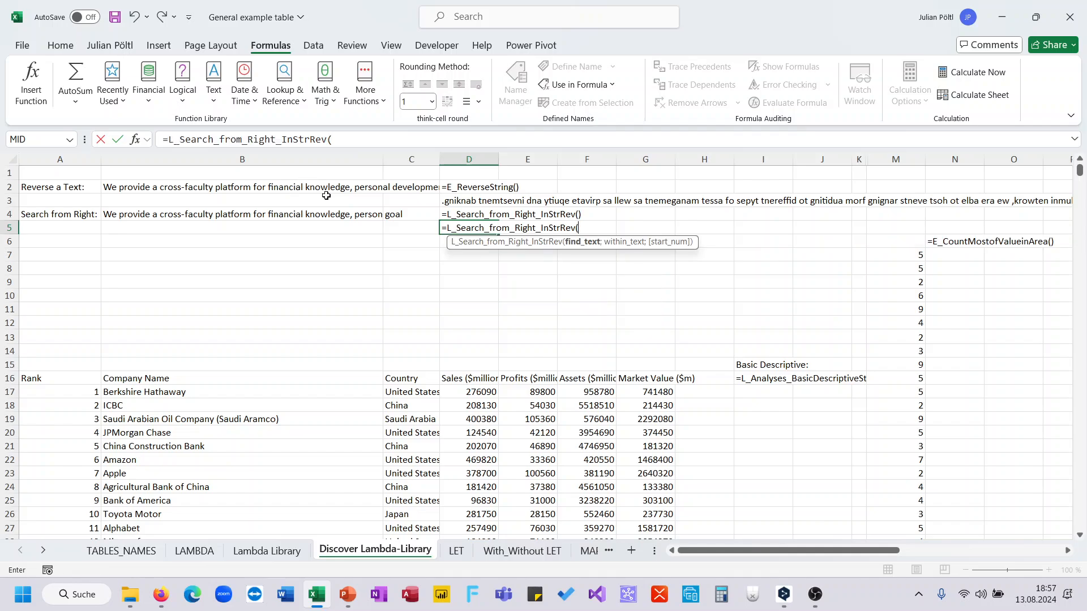
{"action": "left_click", "coordinate": [315, 211]}
{"action": "type", "text": ";"}
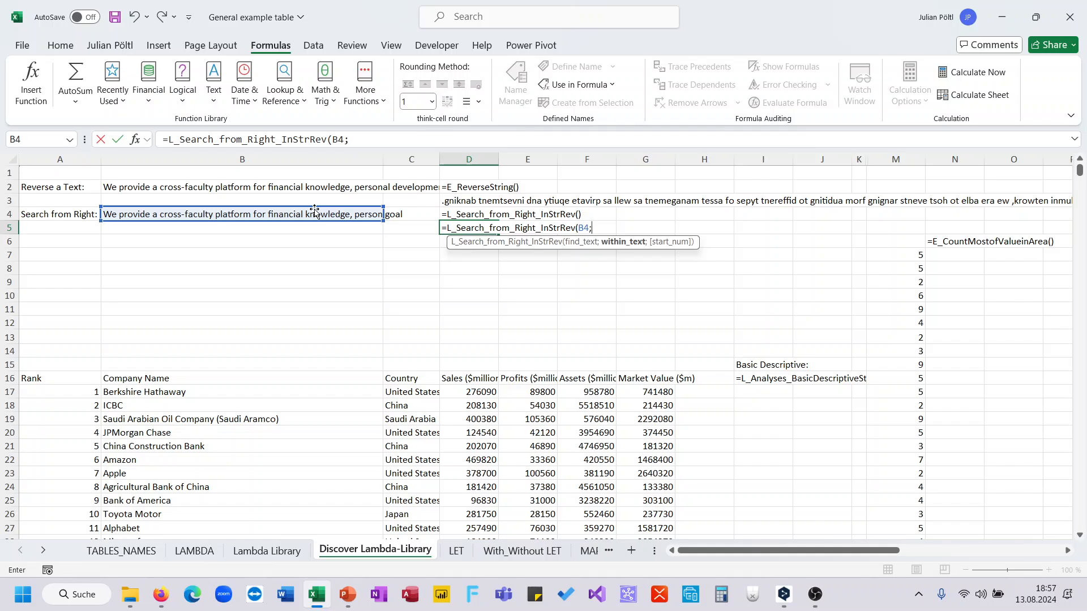
{"action": "left_click", "coordinate": [401, 215]}
{"action": "type", "text": ")"}
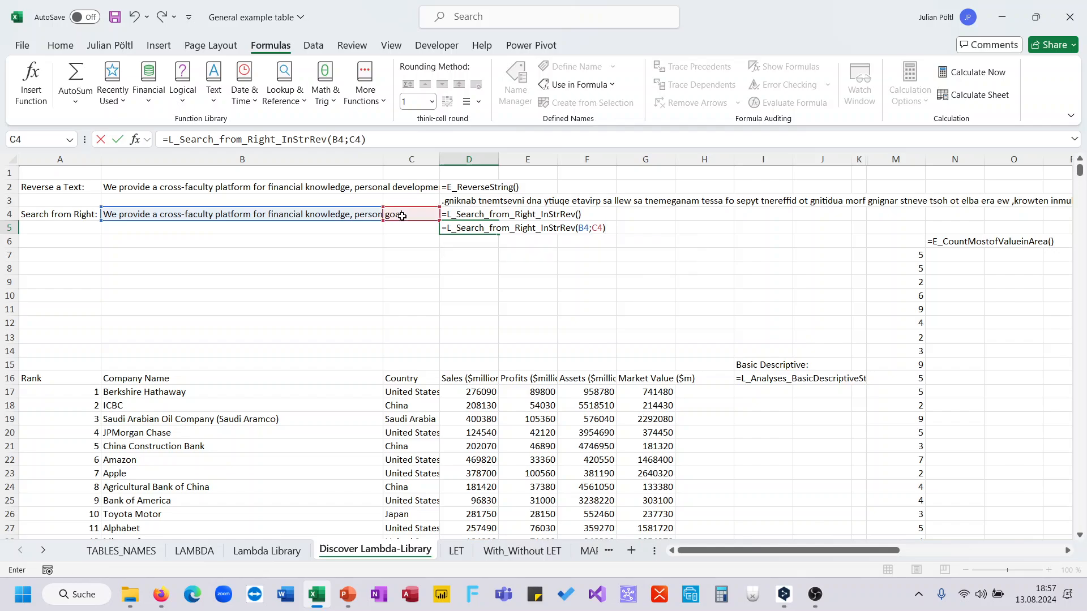
{"action": "key", "text": "Return"}
{"action": "key", "text": "Up"}
{"action": "left_click", "coordinate": [393, 143]}
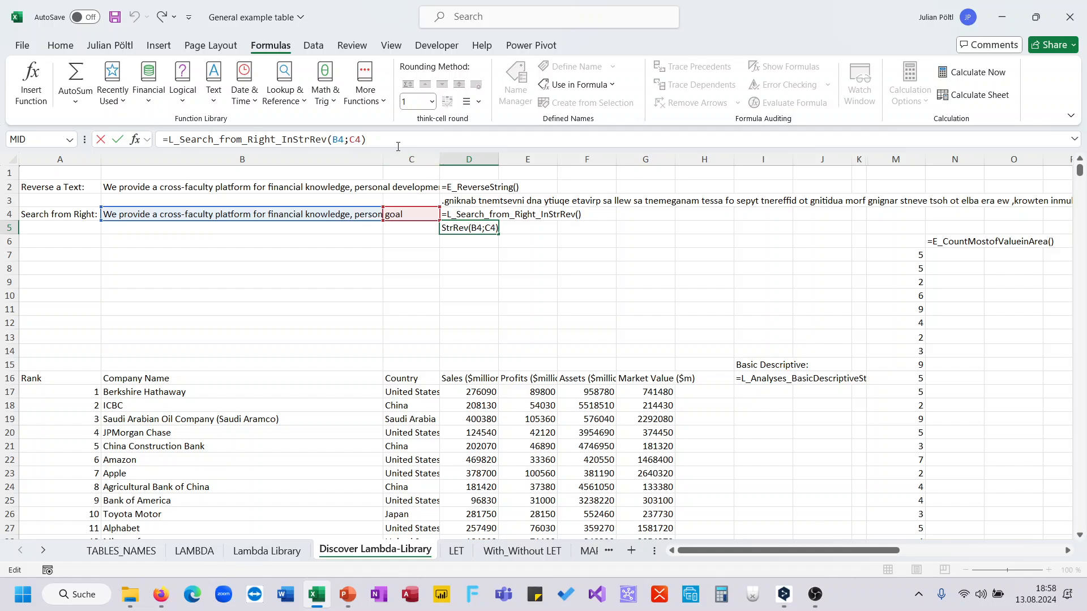
{"action": "key", "text": "Escape"}
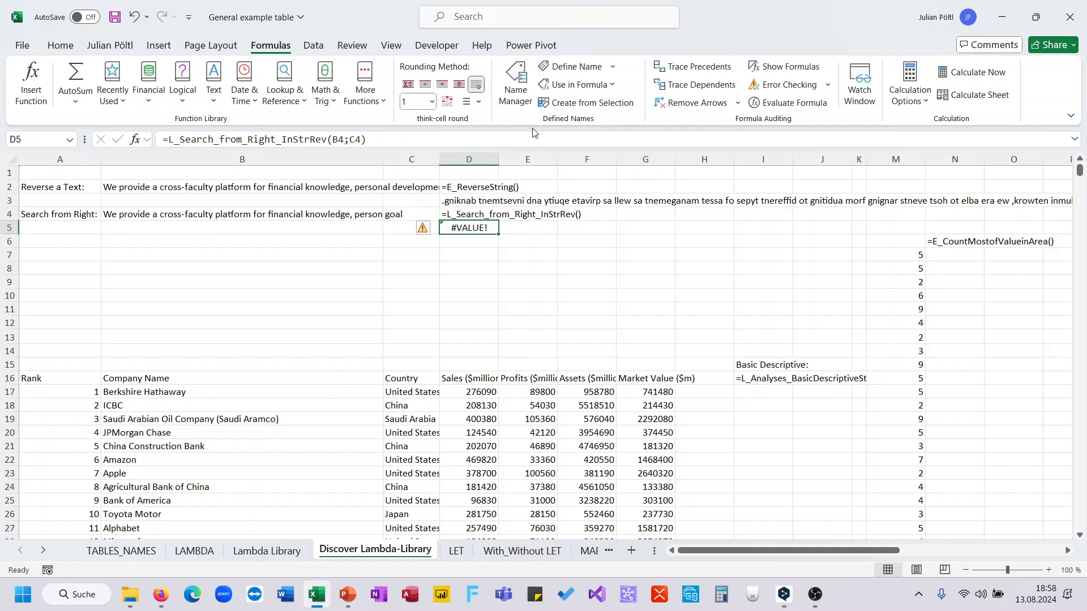
Step: Look up the L_Search_from_Right_InStrRev name in the workbook's defined names and examine the LAMBDA formula it refers to
{"action": "left_click", "coordinate": [514, 94]}
{"action": "scroll", "coordinate": [498, 252], "scroll_direction": "down", "scroll_amount": 10}
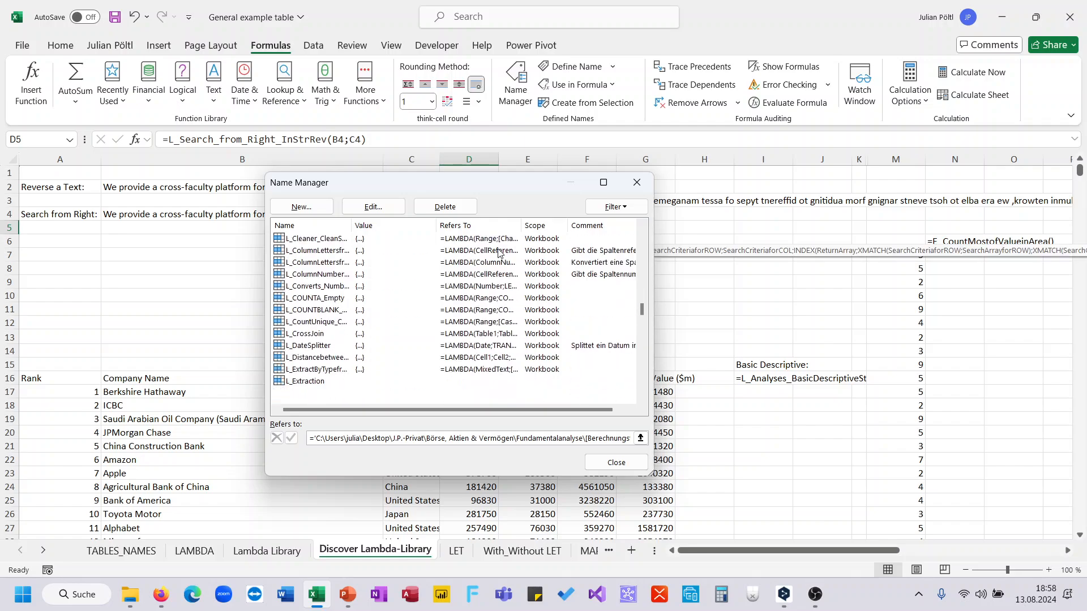
{"action": "scroll", "coordinate": [385, 329], "scroll_direction": "up", "scroll_amount": 3}
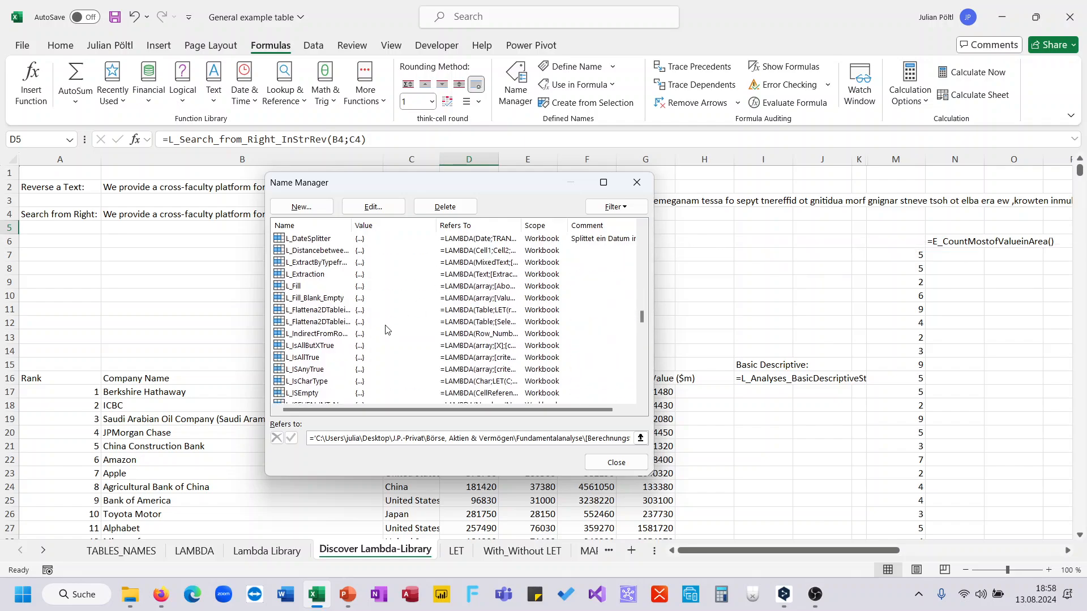
{"action": "scroll", "coordinate": [386, 330], "scroll_direction": "down", "scroll_amount": 3}
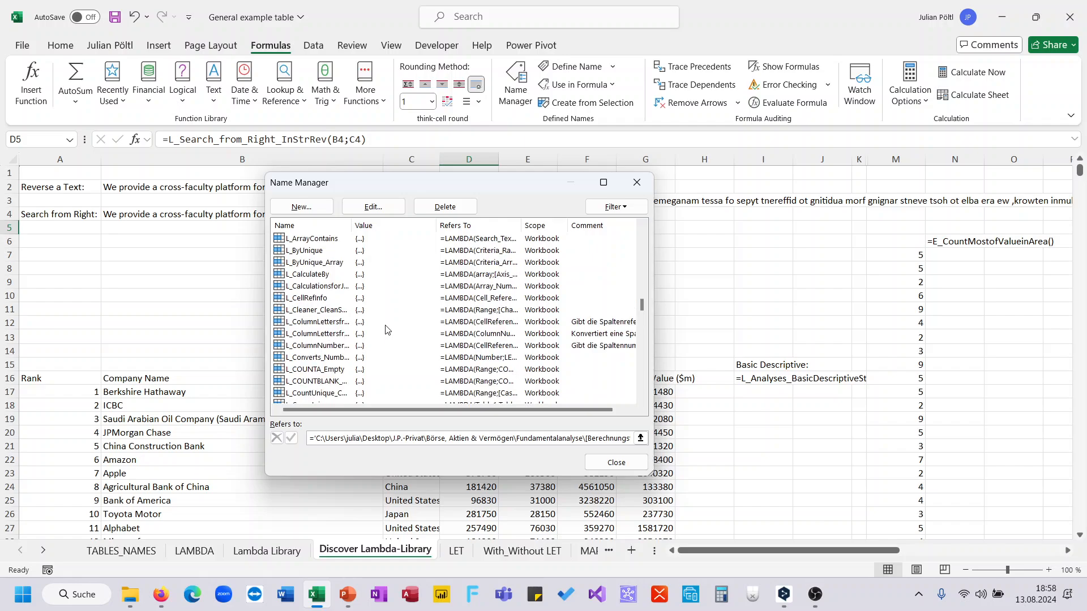
{"action": "scroll", "coordinate": [385, 330], "scroll_direction": "down", "scroll_amount": 15}
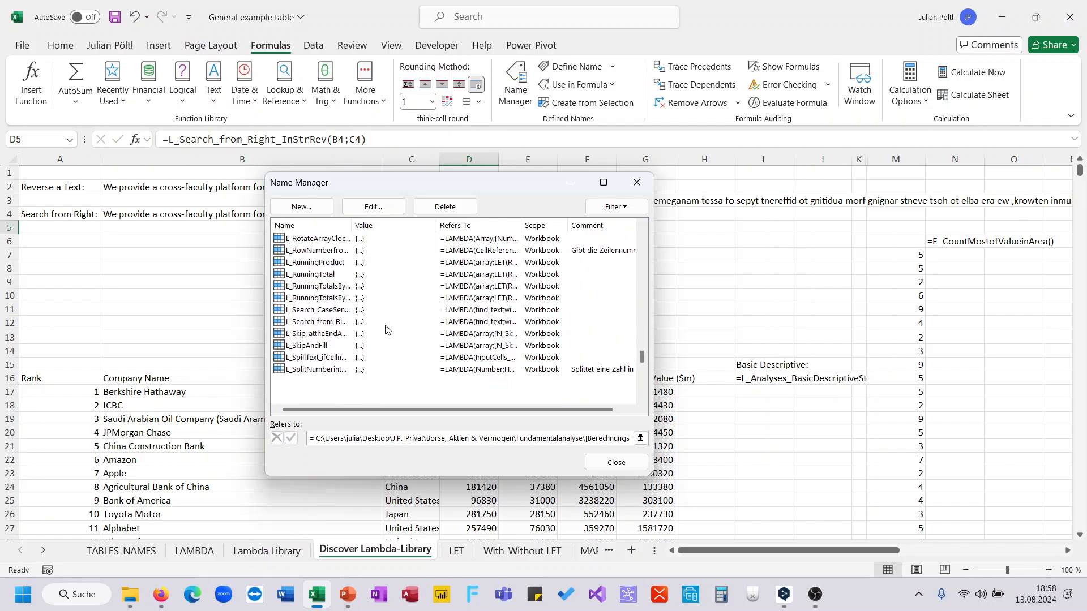
{"action": "left_click", "coordinate": [343, 288]}
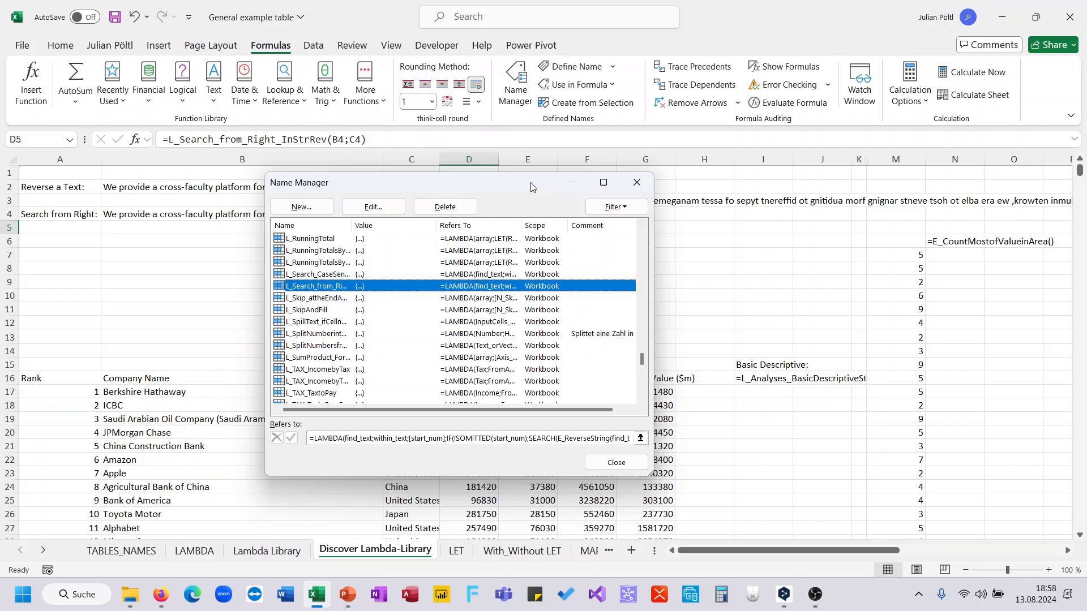
{"action": "left_click", "coordinate": [308, 441]}
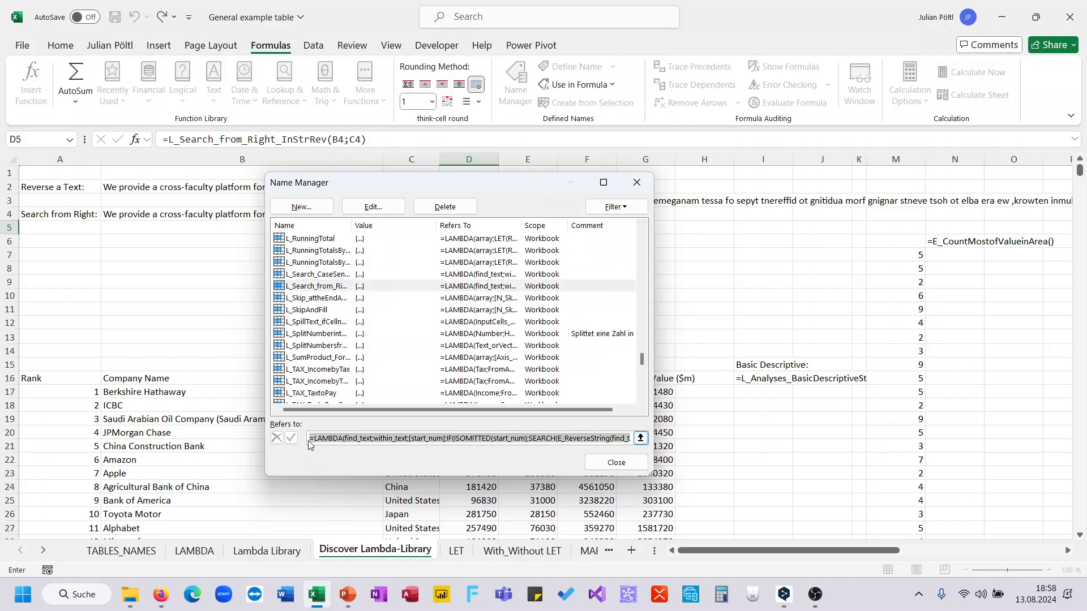
{"action": "left_click", "coordinate": [284, 595]}
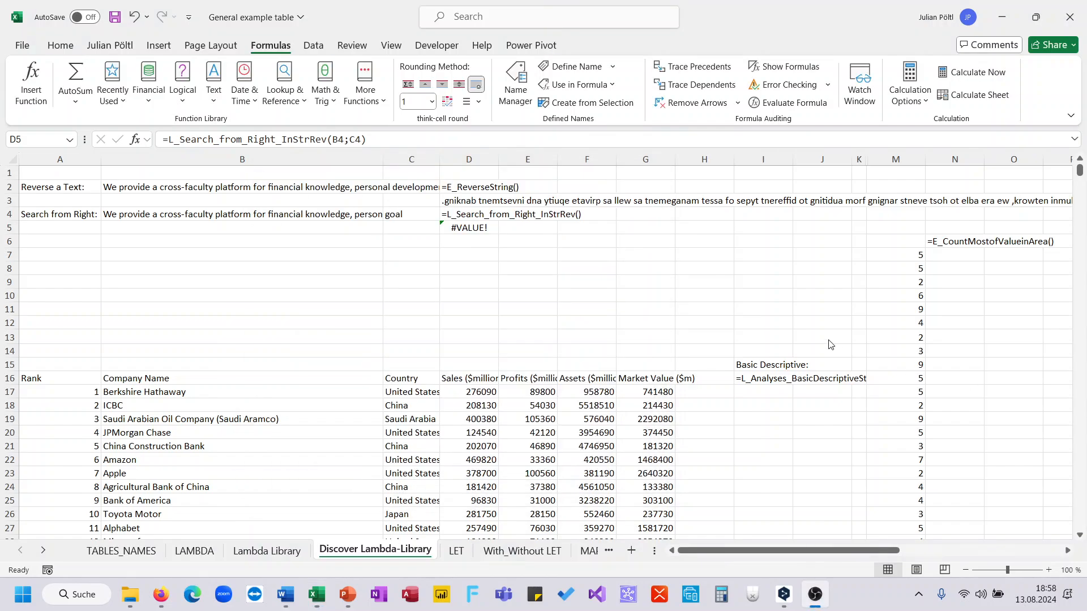
Step: Swap the arguments in D5 so the formula reads =L_Search_from_Right_InStrRev(C4;B4)
{"action": "left_click", "coordinate": [518, 251]}
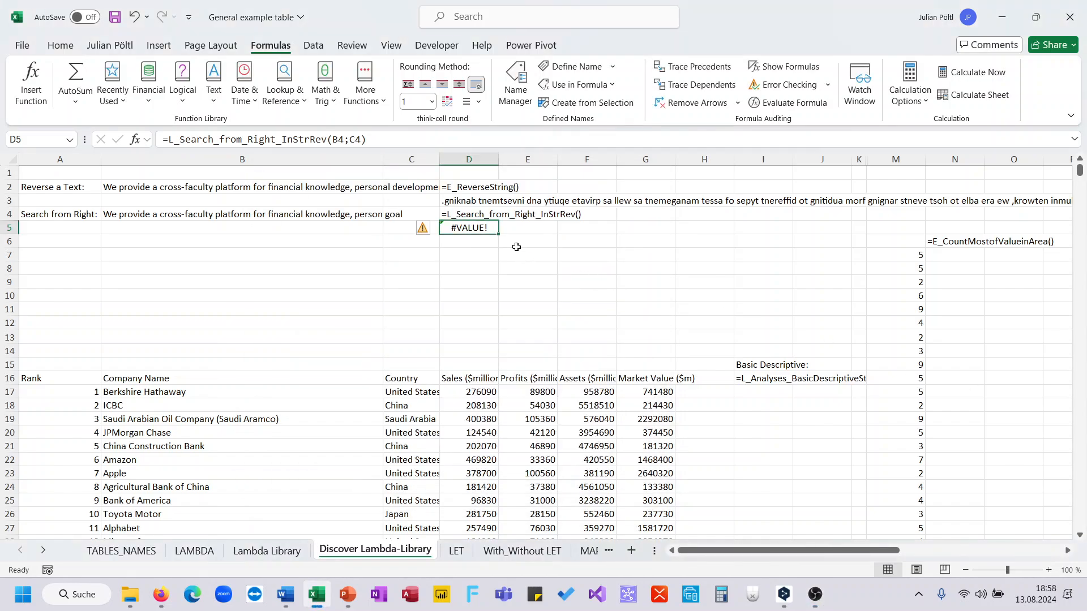
{"action": "double_click", "coordinate": [341, 141]}
{"action": "key", "text": "Delete"}
{"action": "key", "text": "Delete"}
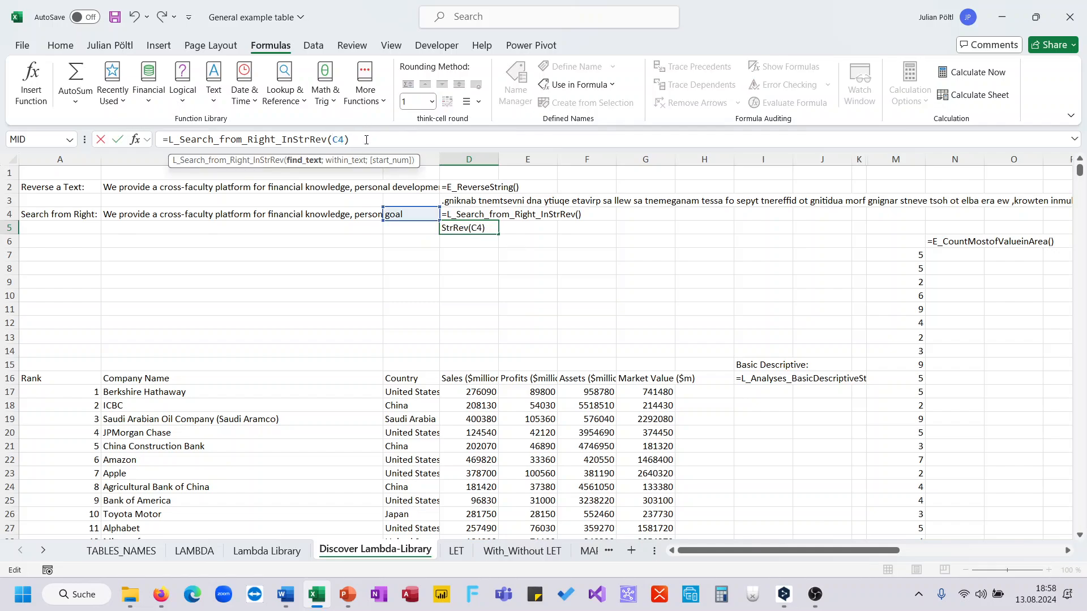
{"action": "key", "text": "BackSpace"}
{"action": "type", "text": ";"}
{"action": "left_click", "coordinate": [342, 213]}
{"action": "key", "text": "Return"}
{"action": "key", "text": "Up"}
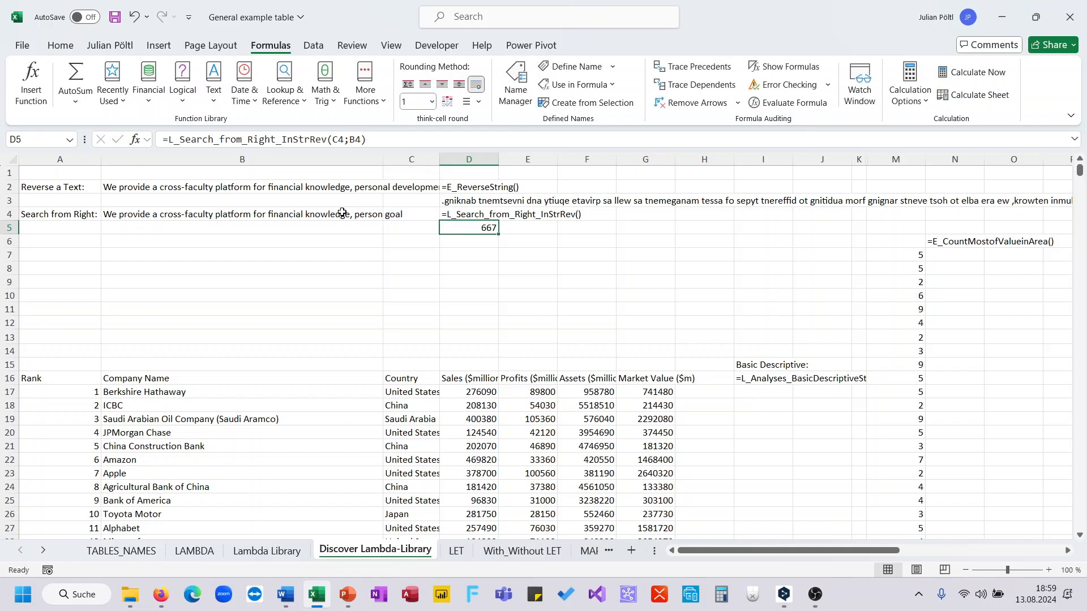
Step: Enter =L_Analyses_BasicDescriptiveStatisticalAnalyses_forArrays(A17:G2016;2) in I17 to analyse the company table
{"action": "scroll", "coordinate": [412, 310], "scroll_direction": "down", "scroll_amount": 3}
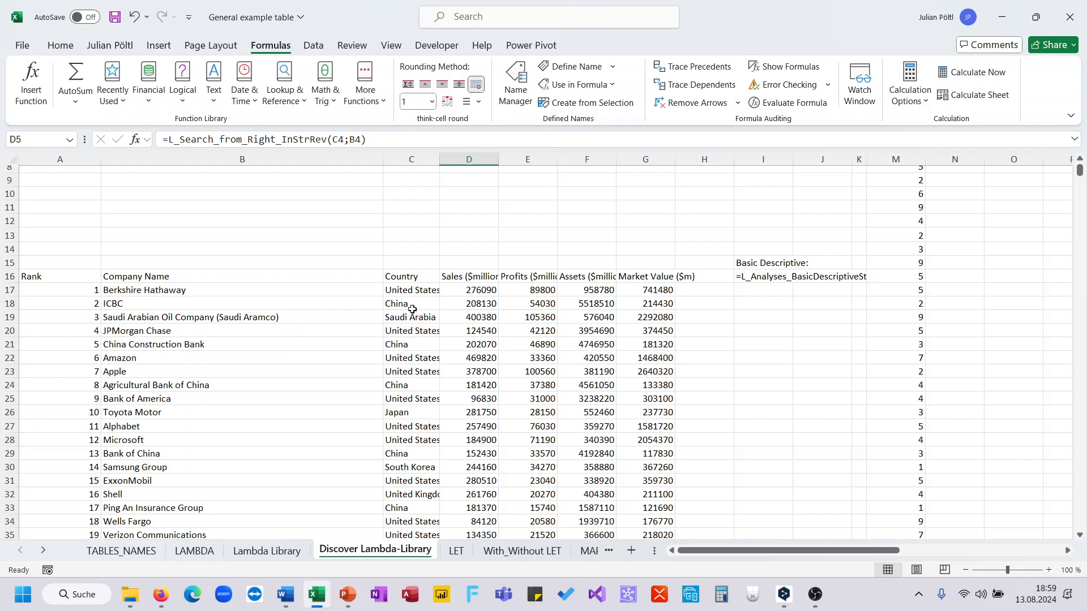
{"action": "left_click", "coordinate": [739, 288]}
{"action": "type", "text": "=l"}
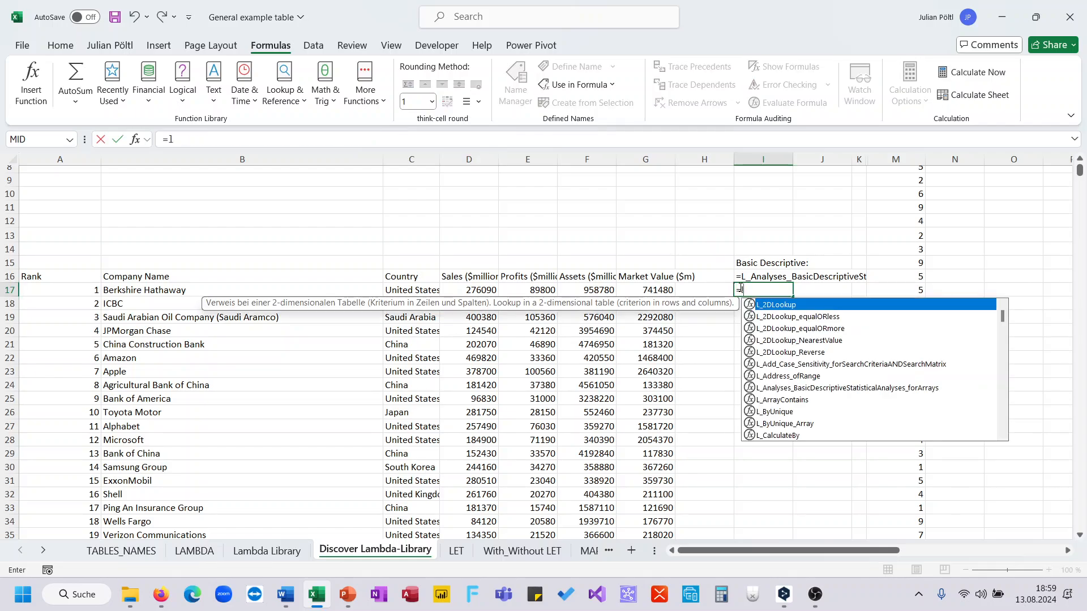
{"action": "key", "text": "BackSpace"}
{"action": "type", "text": "anal"}
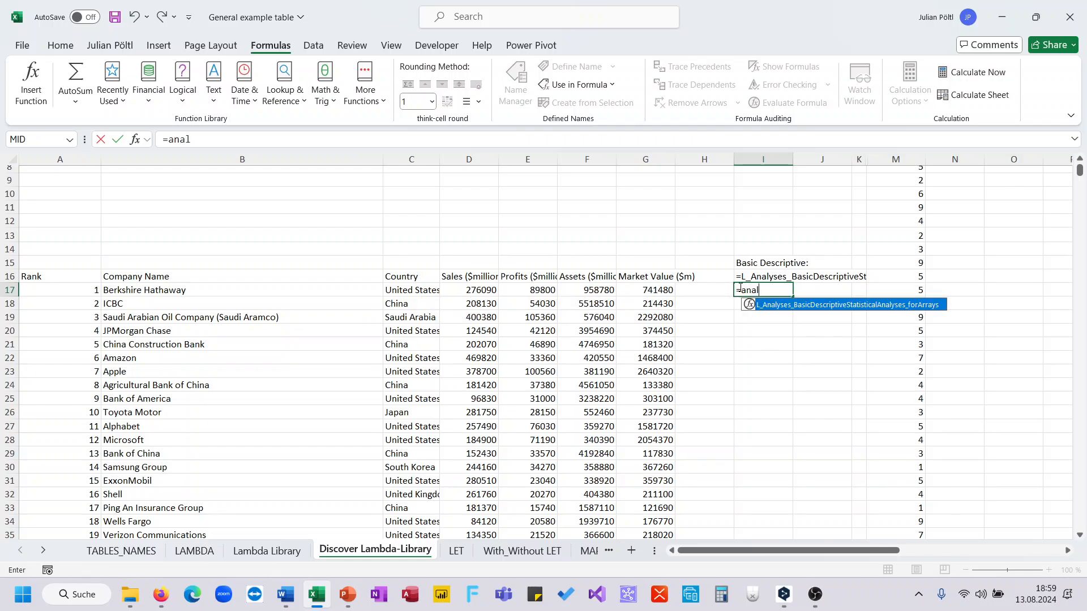
{"action": "key", "text": "Tab"}
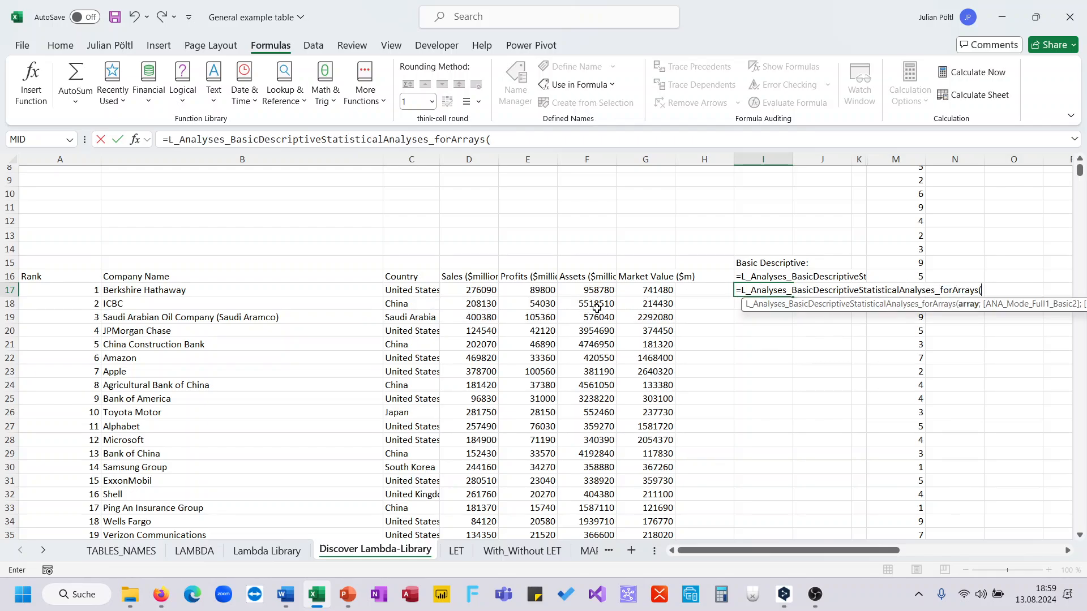
{"action": "left_click", "coordinate": [93, 291]}
{"action": "key", "text": "ctrl+shift+Right"}
{"action": "key", "text": "ctrl+shift+Down"}
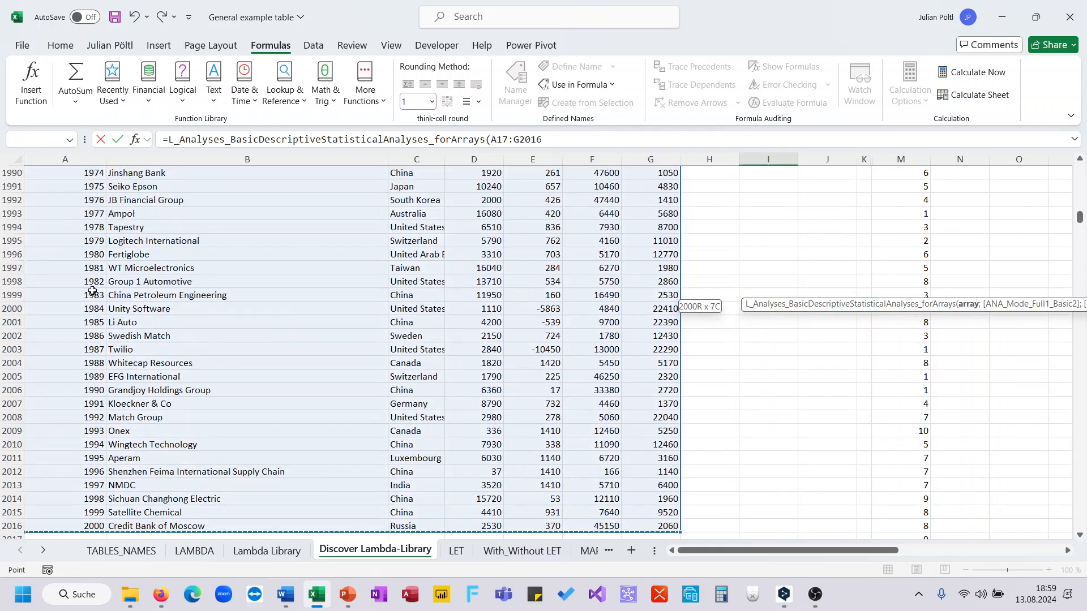
{"action": "type", "text": ";"}
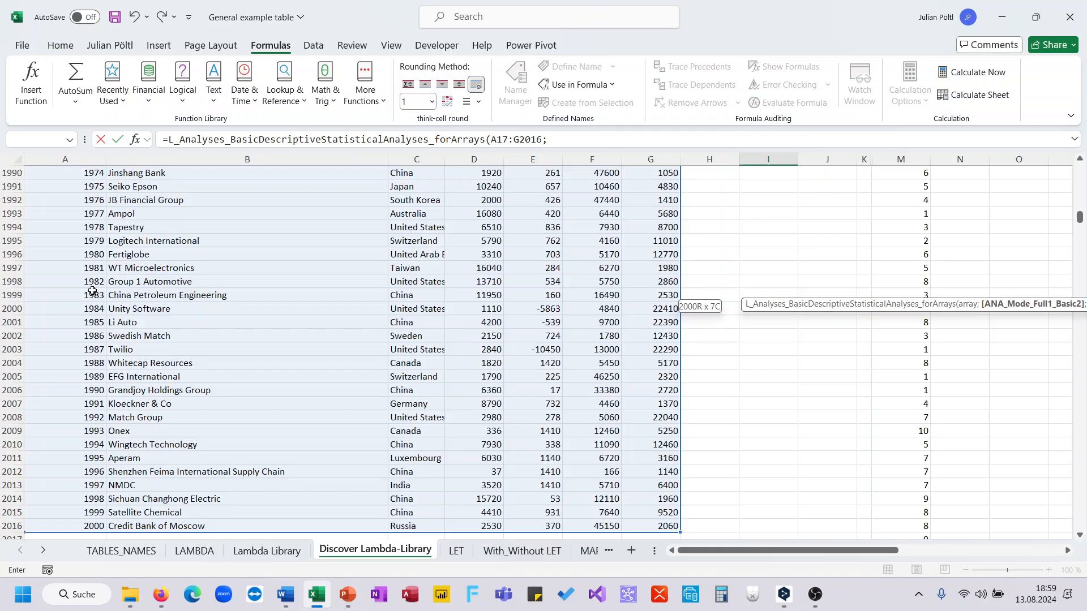
{"action": "type", "text": "2)"}
{"action": "key", "text": "Return"}
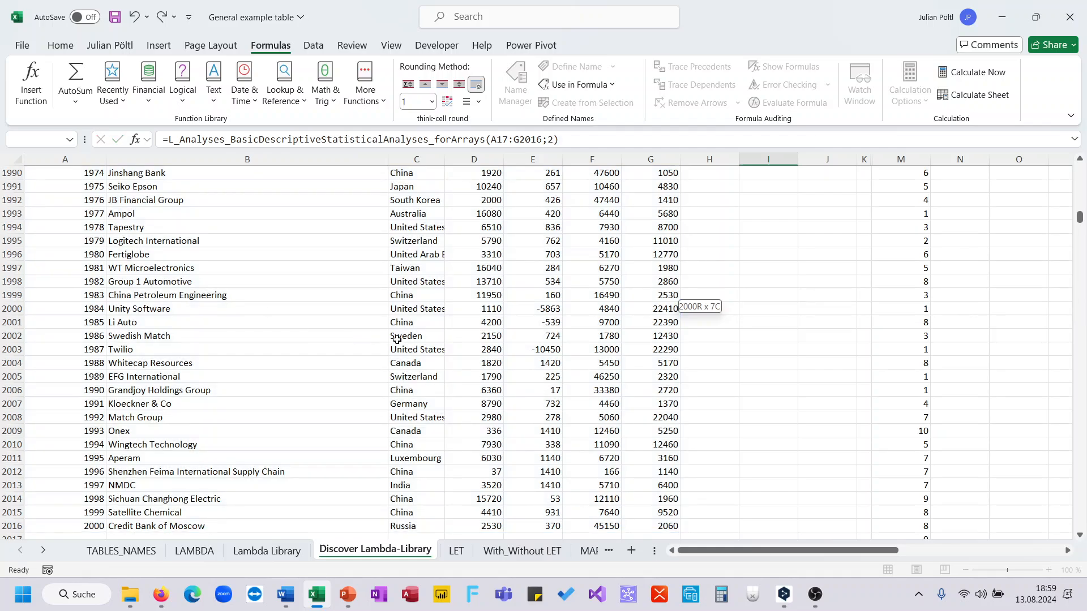
Step: Return to I17, check the optional arguments of the descriptive statistics formula and recalculate it
{"action": "scroll", "coordinate": [398, 340], "scroll_direction": "up", "scroll_amount": 5}
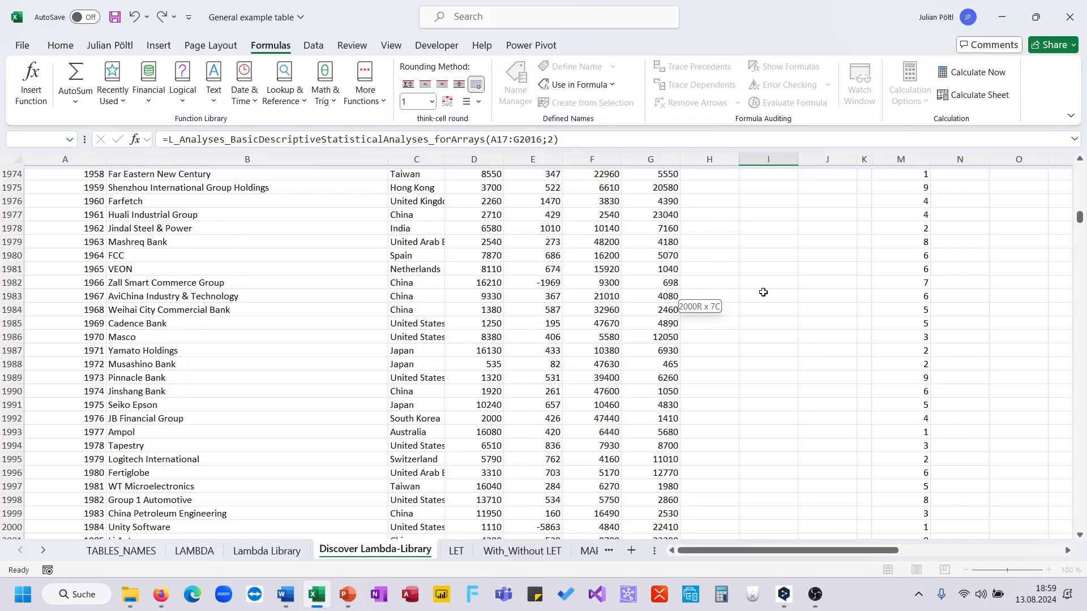
{"action": "scroll", "coordinate": [762, 292], "scroll_direction": "up", "scroll_amount": 3}
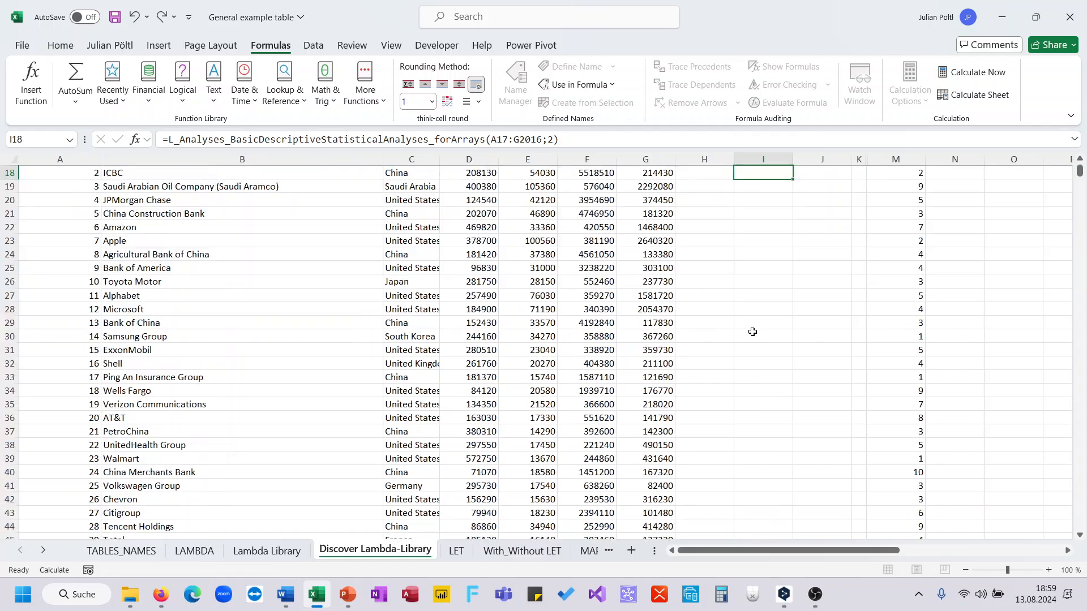
{"action": "left_click", "coordinate": [752, 331]}
{"action": "key", "text": "ctrl+Up"}
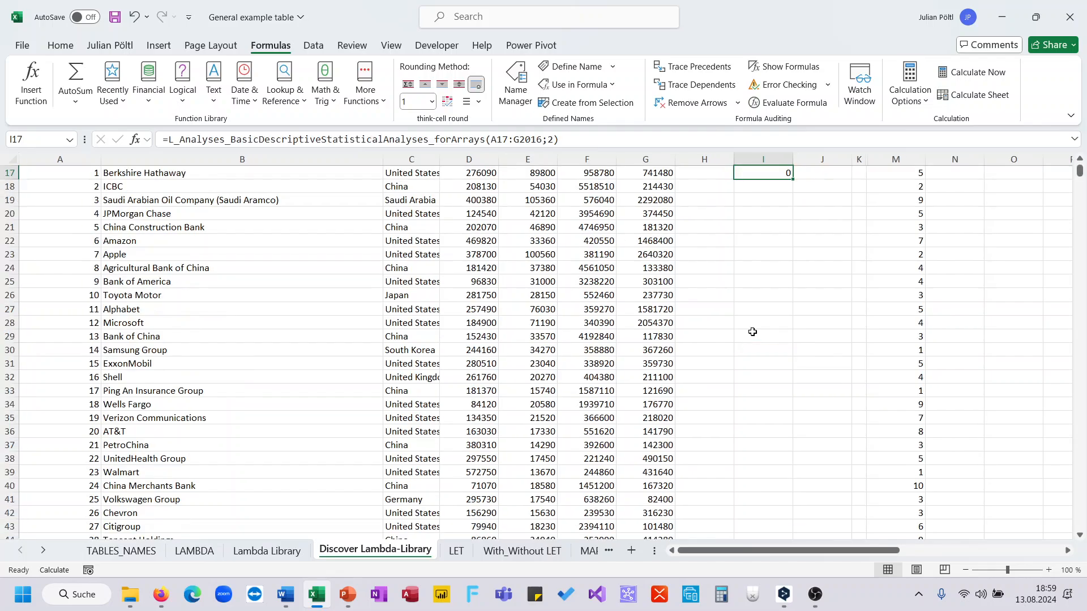
{"action": "key", "text": "ctrl+Up"}
{"action": "left_click", "coordinate": [755, 203]}
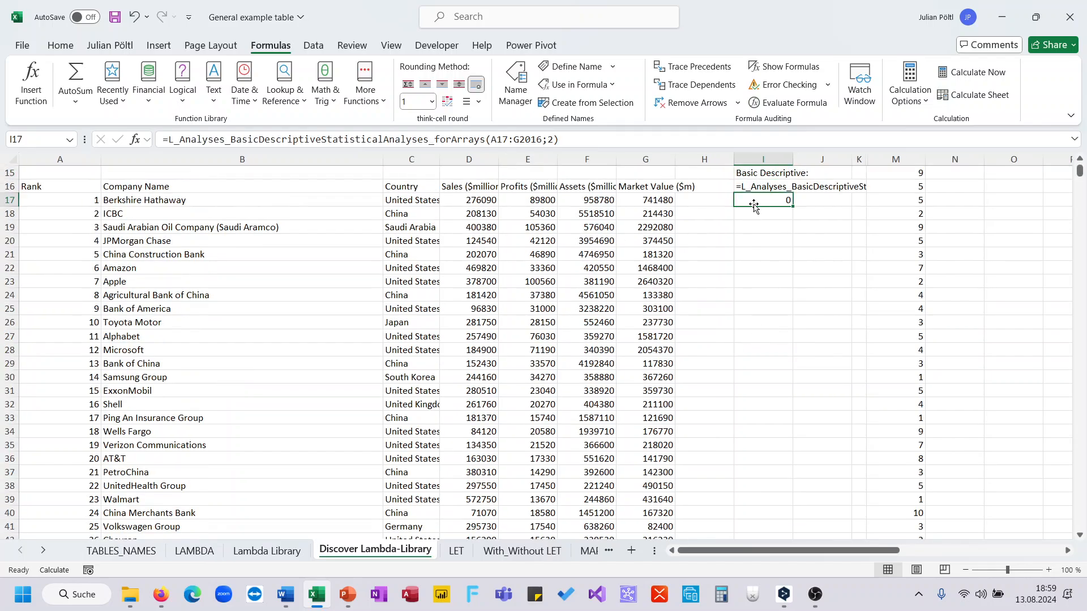
{"action": "left_click", "coordinate": [619, 140]}
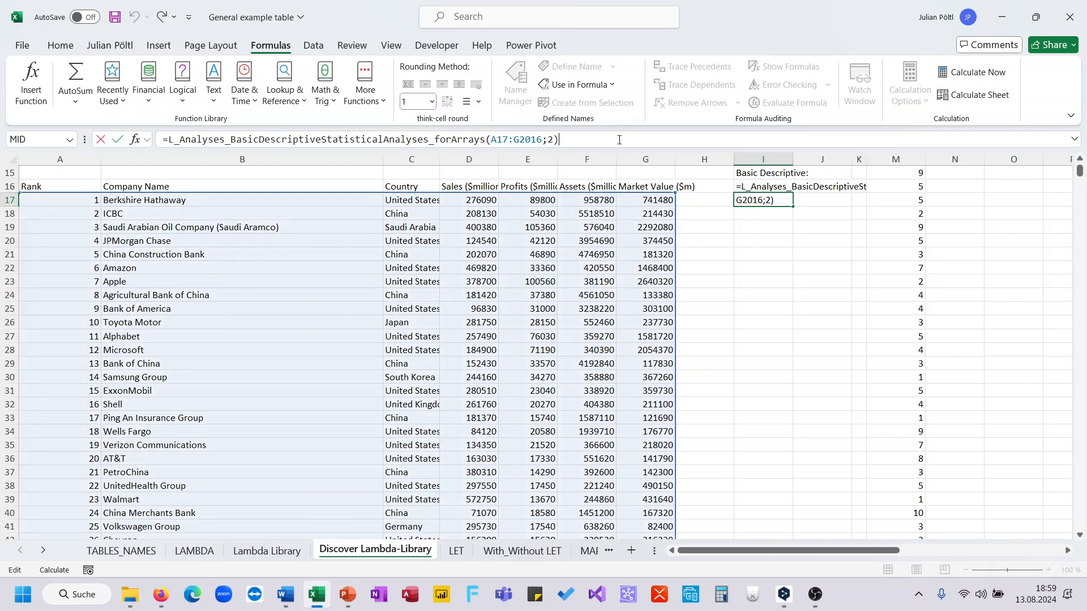
{"action": "key", "text": "BackSpace"}
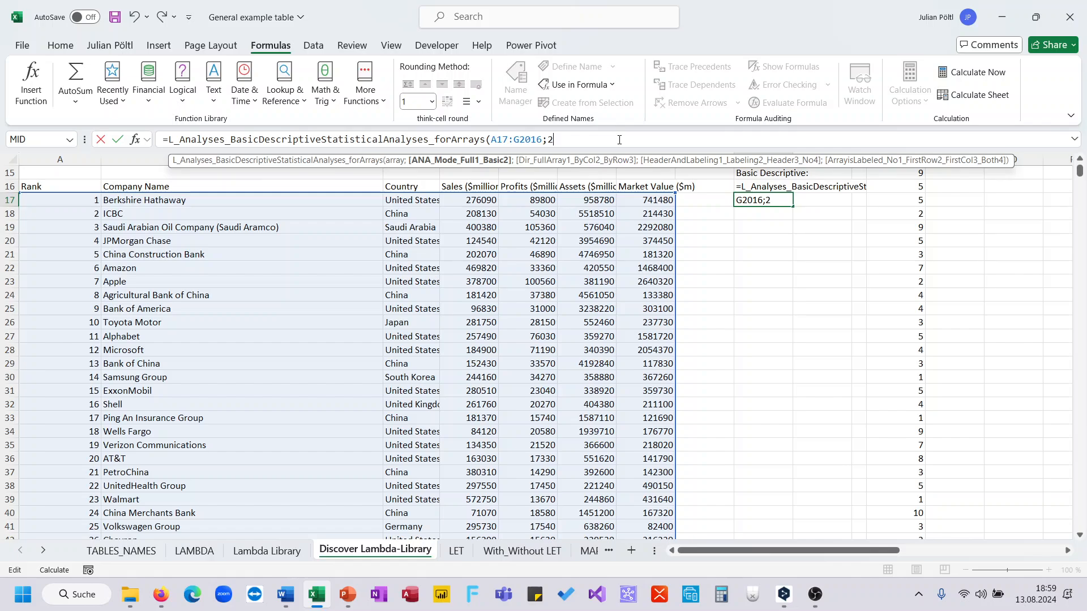
{"action": "type", "text": ")"}
{"action": "key", "text": "ctrl+Return"}
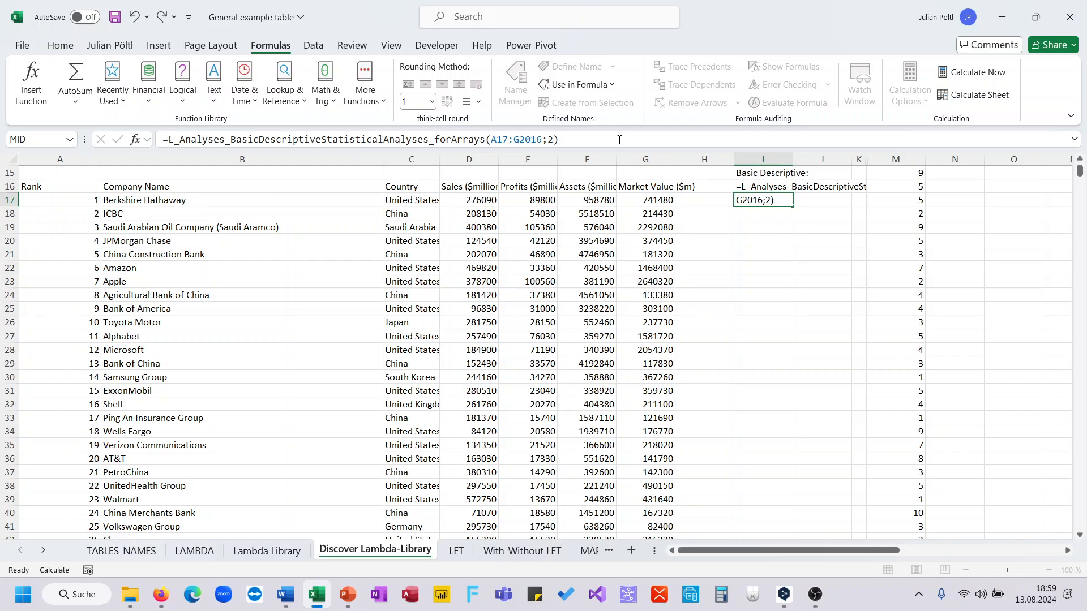
{"action": "key", "text": "Return"}
Step: Shorten the array range in the I17 descriptive statistics formula to A17:G201
{"action": "left_click", "coordinate": [542, 141]}
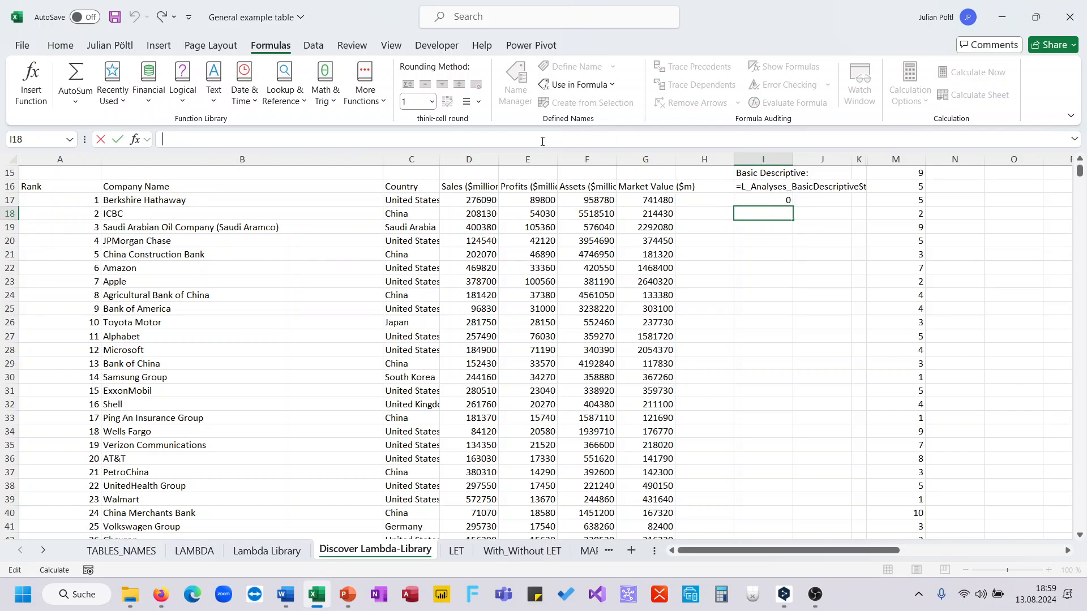
{"action": "left_click", "coordinate": [768, 199]}
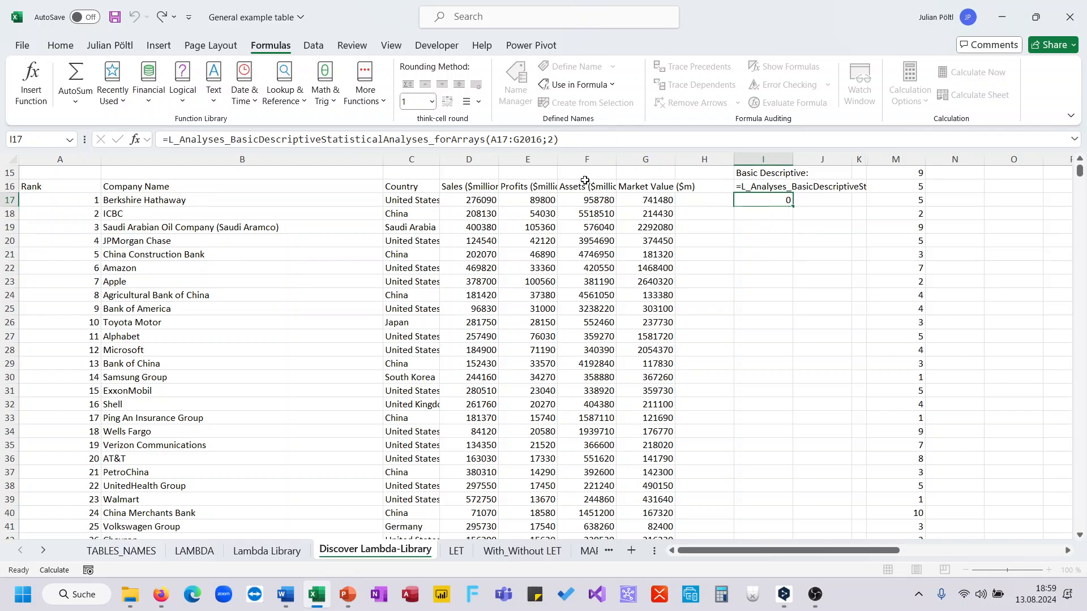
{"action": "left_click", "coordinate": [543, 140]}
{"action": "key", "text": "Return"}
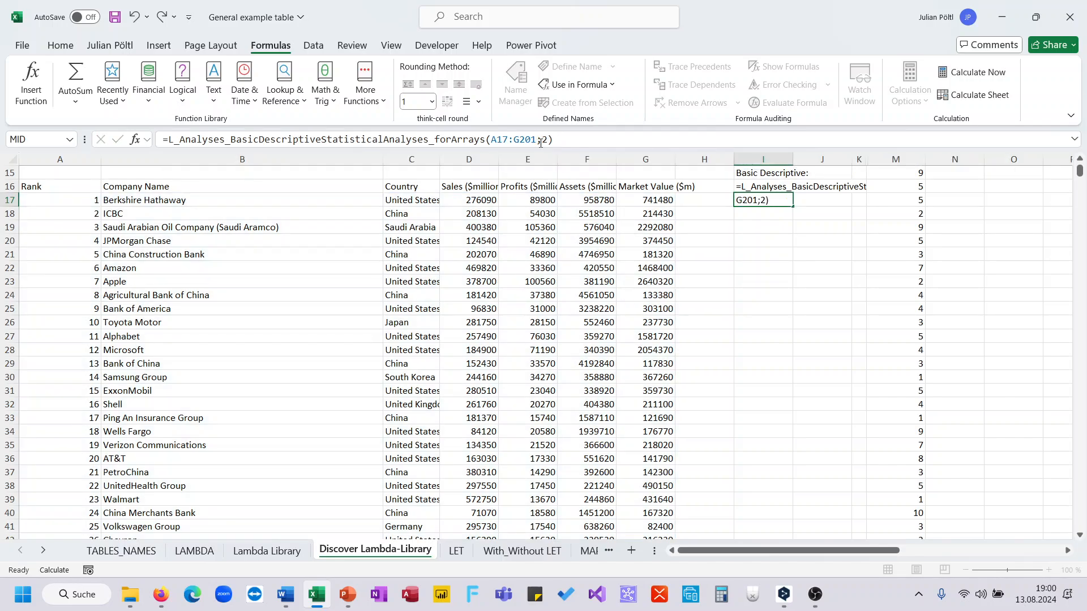
{"action": "left_click", "coordinate": [779, 200]}
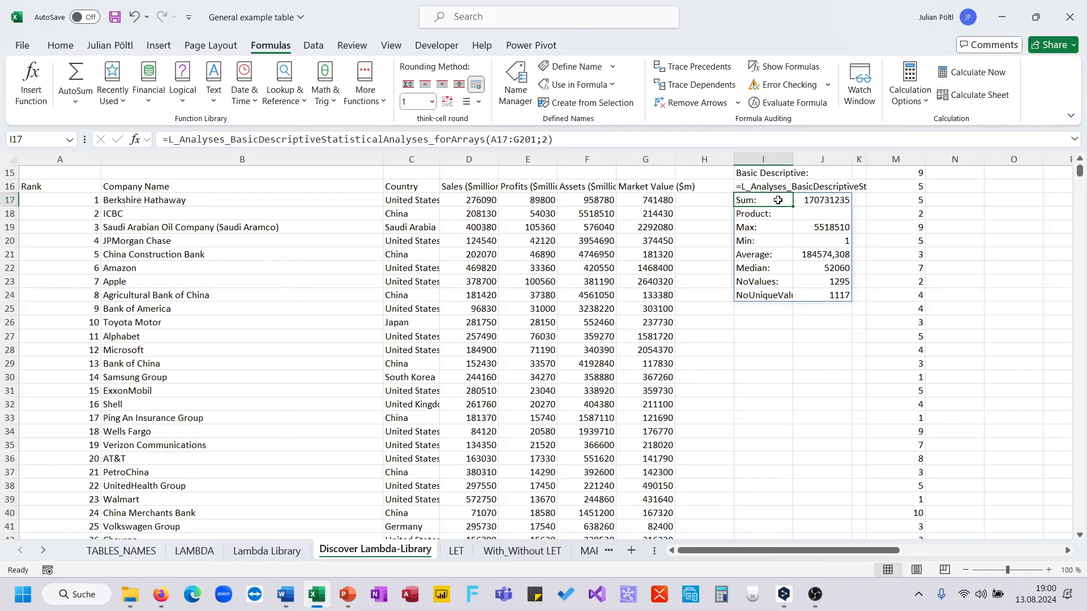
Step: Examine the statistics spilled from I17, including the sum, average, number of values and number of unique values, against the company table
{"action": "left_click", "coordinate": [819, 201]}
{"action": "key", "text": "BackSpace"}
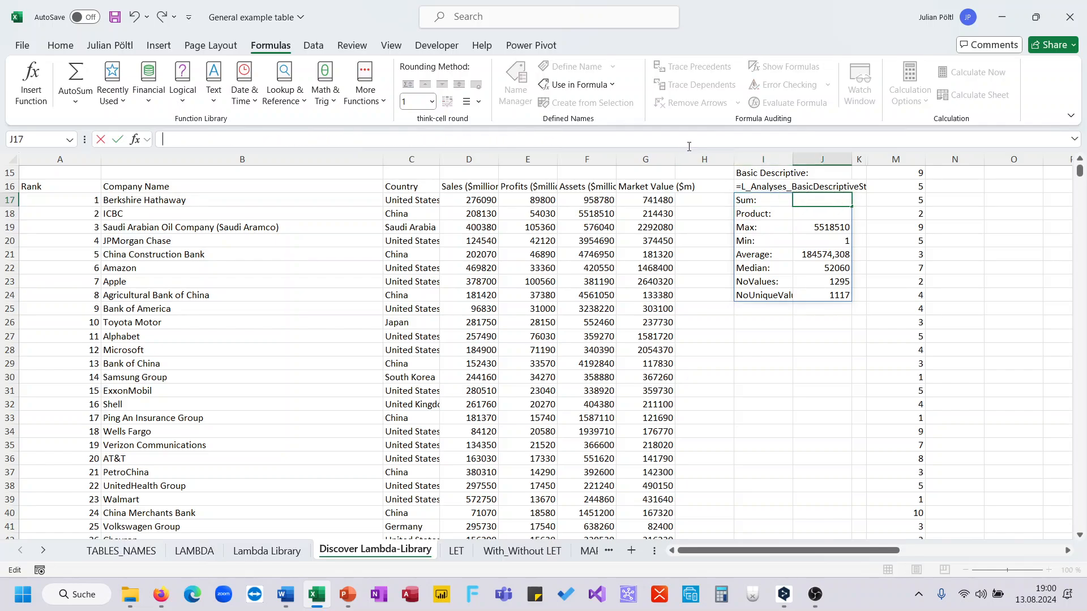
{"action": "left_click", "coordinate": [820, 255]}
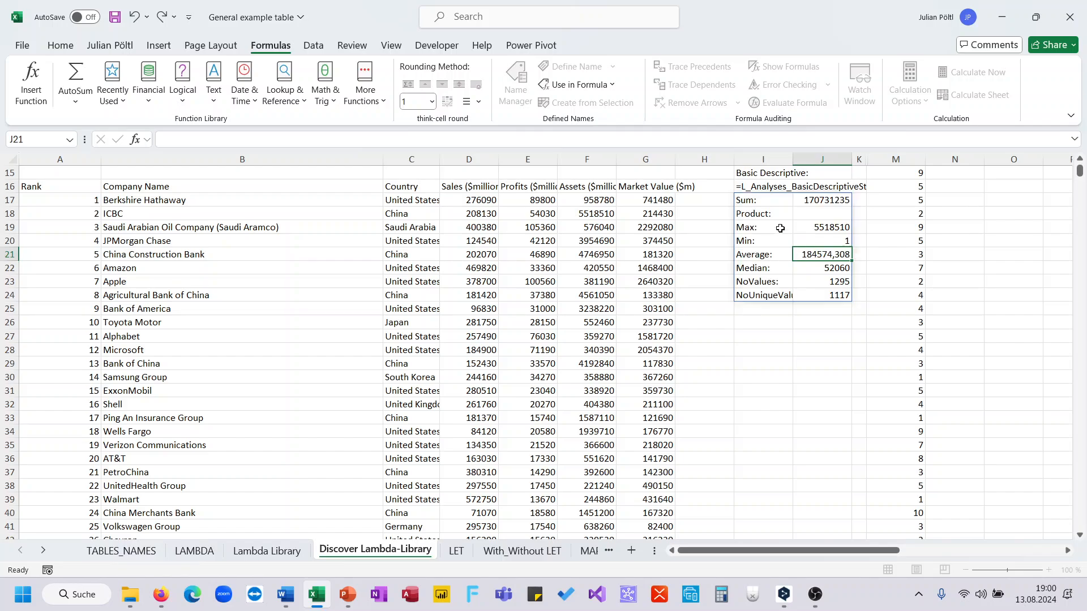
{"action": "left_click", "coordinate": [830, 281]}
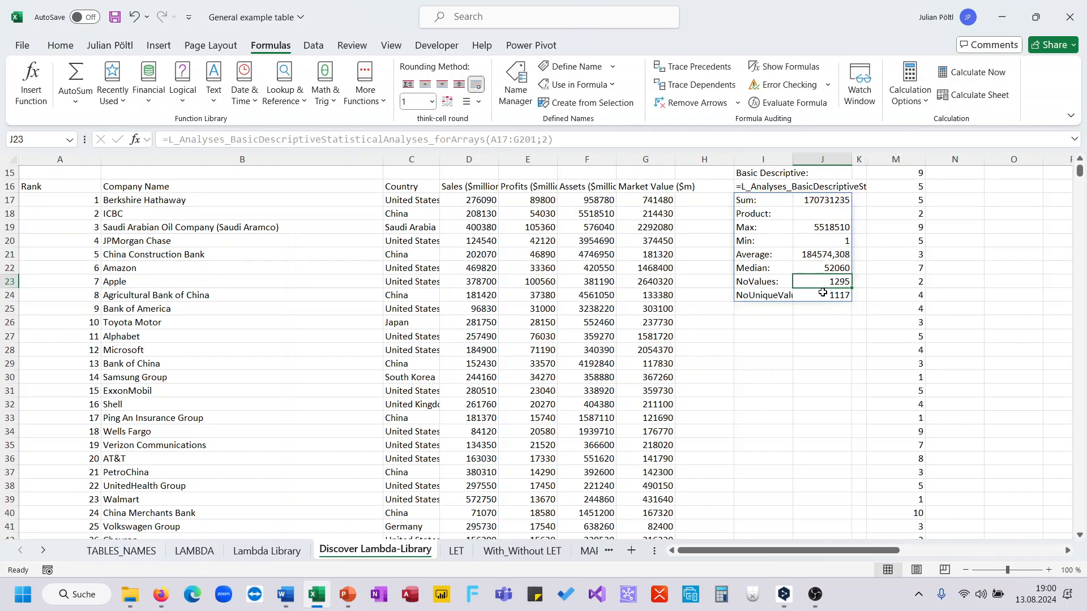
{"action": "left_click", "coordinate": [824, 294]}
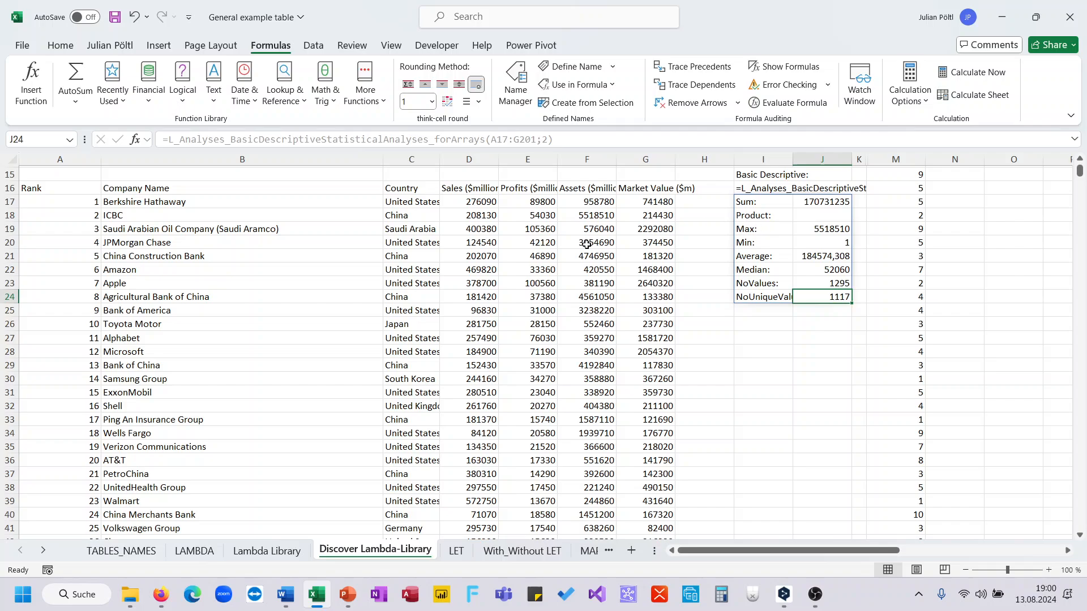
{"action": "left_click", "coordinate": [587, 242]}
{"action": "left_click", "coordinate": [564, 405]}
{"action": "left_click", "coordinate": [807, 323]}
{"action": "scroll", "coordinate": [807, 321], "scroll_direction": "up", "scroll_amount": 5}
{"action": "scroll", "coordinate": [807, 324], "scroll_direction": "right", "scroll_amount": 3}
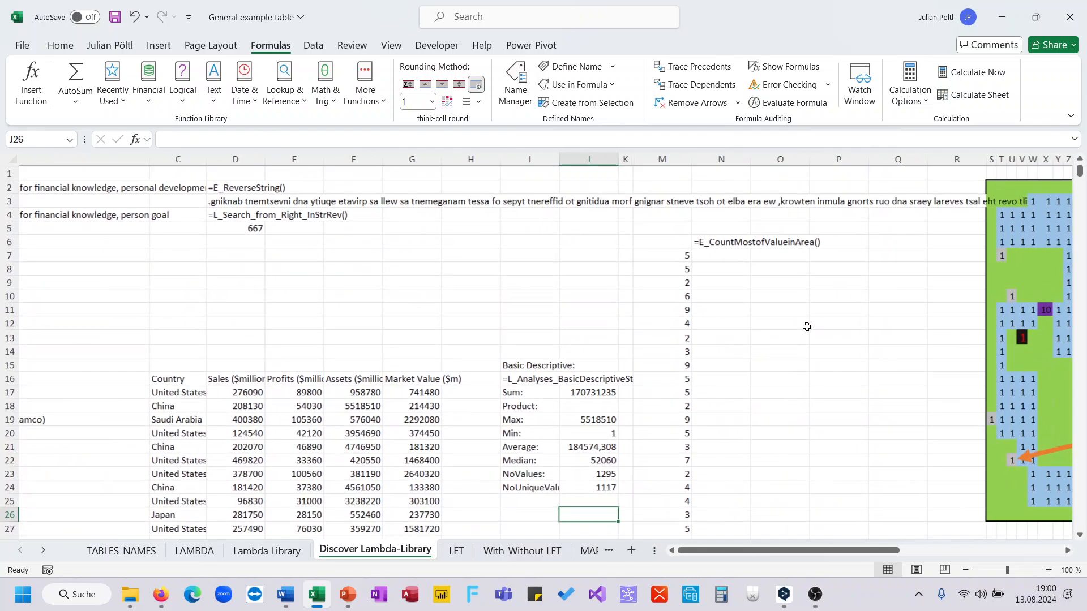
{"action": "left_click", "coordinate": [633, 255]}
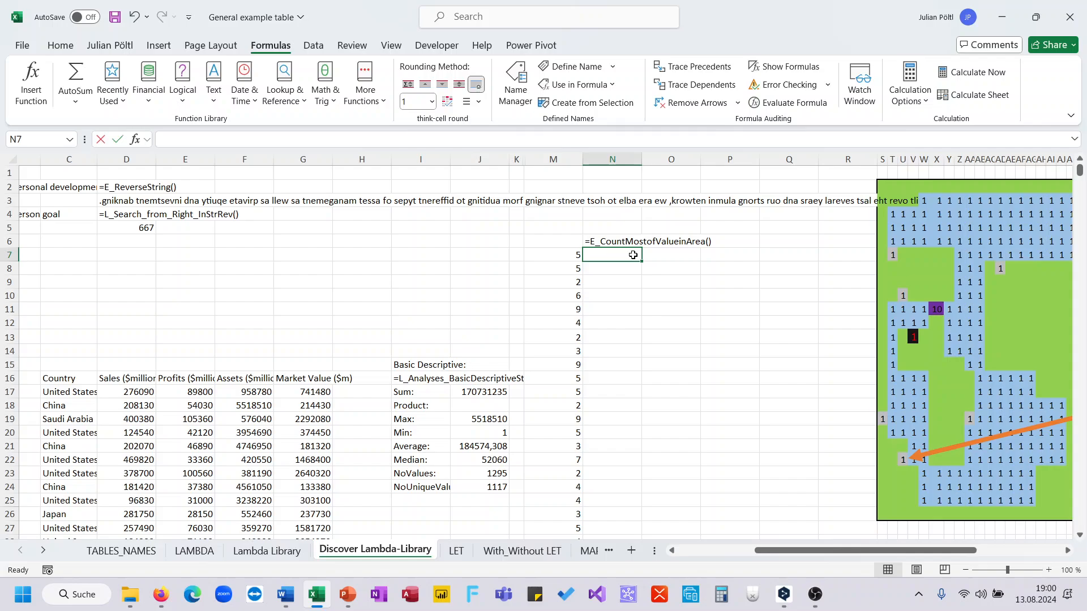
{"action": "type", "text": "=coun"}
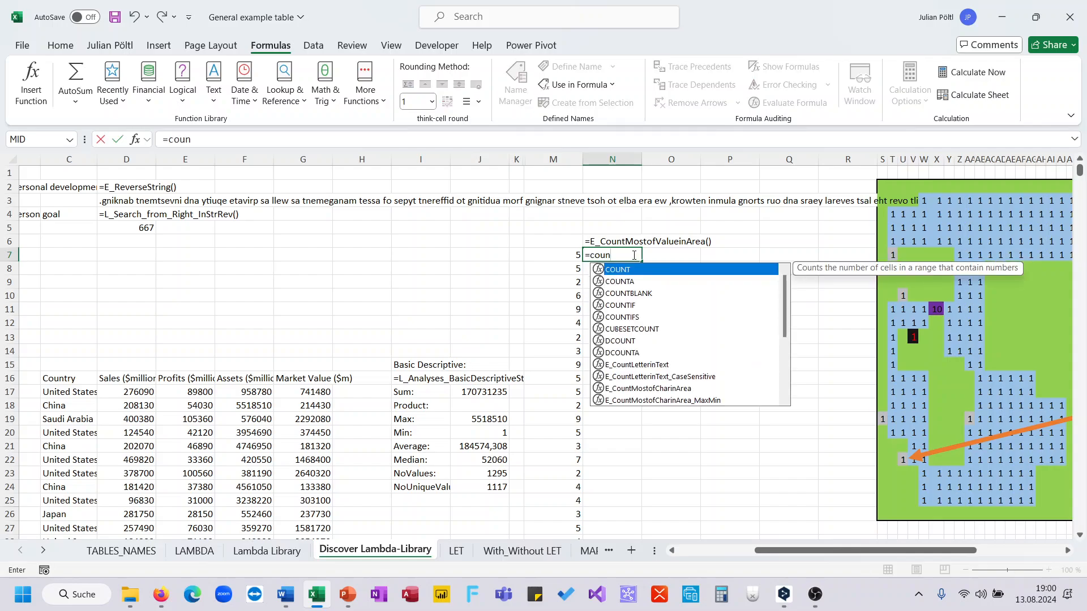
{"action": "double_click", "coordinate": [667, 390]}
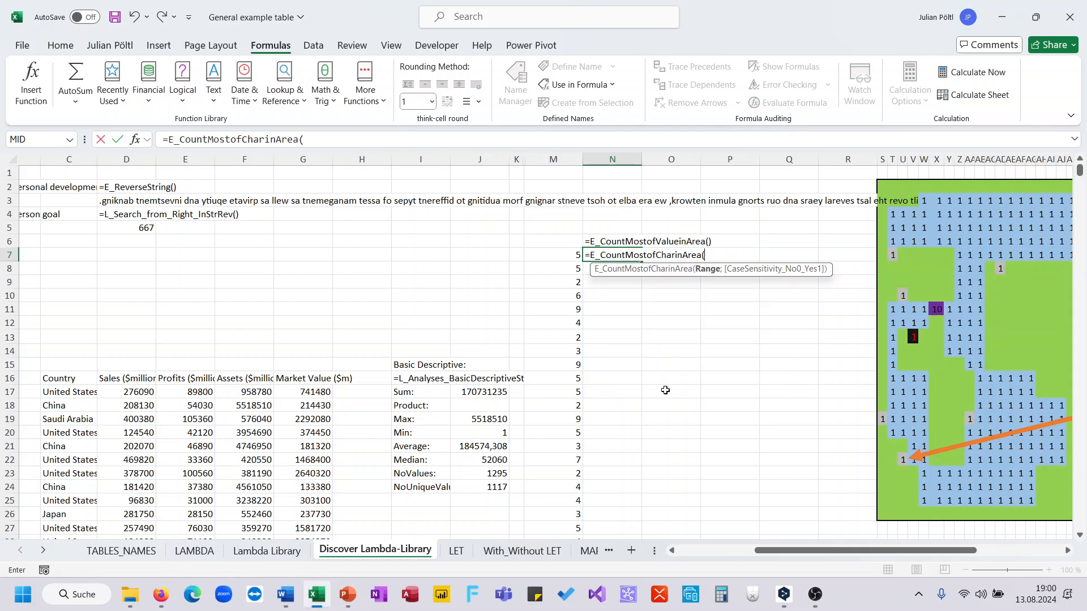
{"action": "key", "text": "Escape"}
Step: Enter =E_CountMostofValueinArea(M7:M15006) in N7 to count how often each value in column M occurs
{"action": "type", "text": "="}
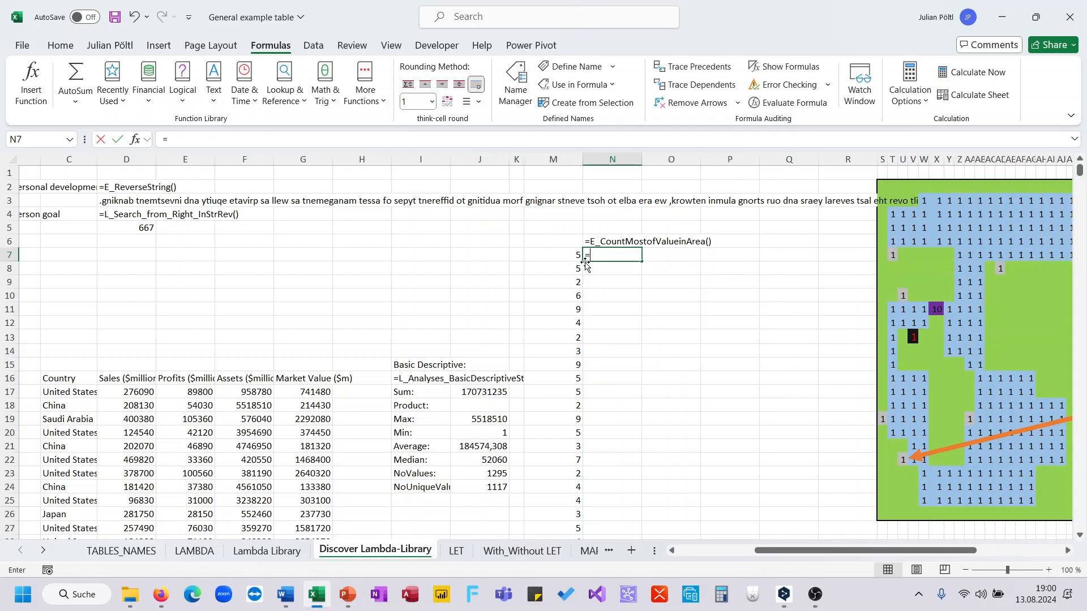
{"action": "type", "text": "coun"}
{"action": "key", "text": "Down"}
{"action": "key", "text": "Down"}
{"action": "key", "text": "Down"}
{"action": "key", "text": "Down"}
{"action": "key", "text": "Down"}
{"action": "key", "text": "Down"}
{"action": "key", "text": "Down"}
{"action": "key", "text": "Down"}
{"action": "key", "text": "Down"}
{"action": "key", "text": "Down"}
{"action": "key", "text": "Down"}
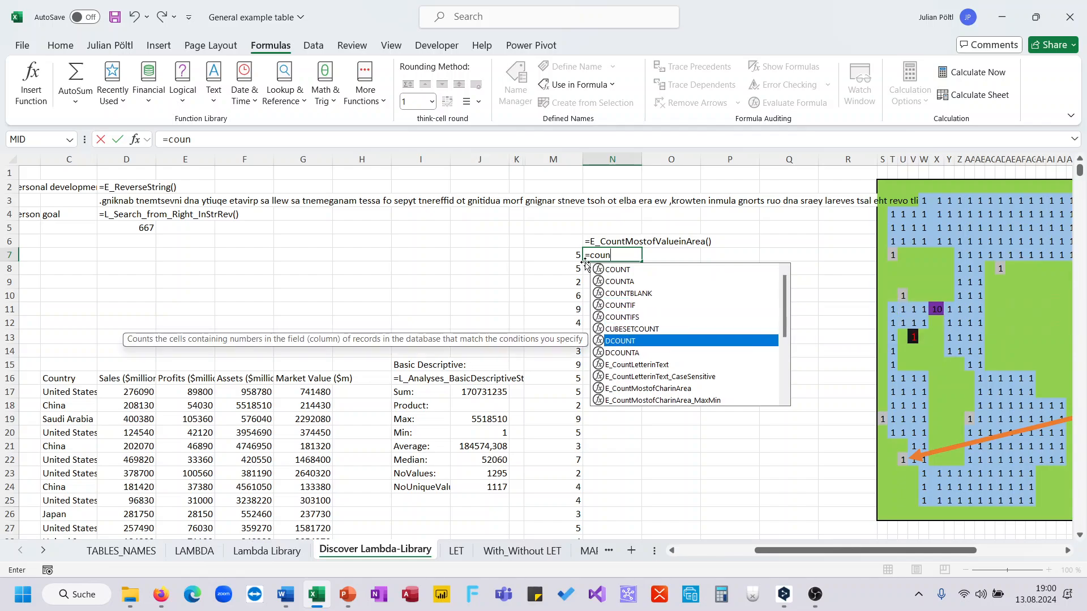
{"action": "key", "text": "Up"}
{"action": "key", "text": "Tab"}
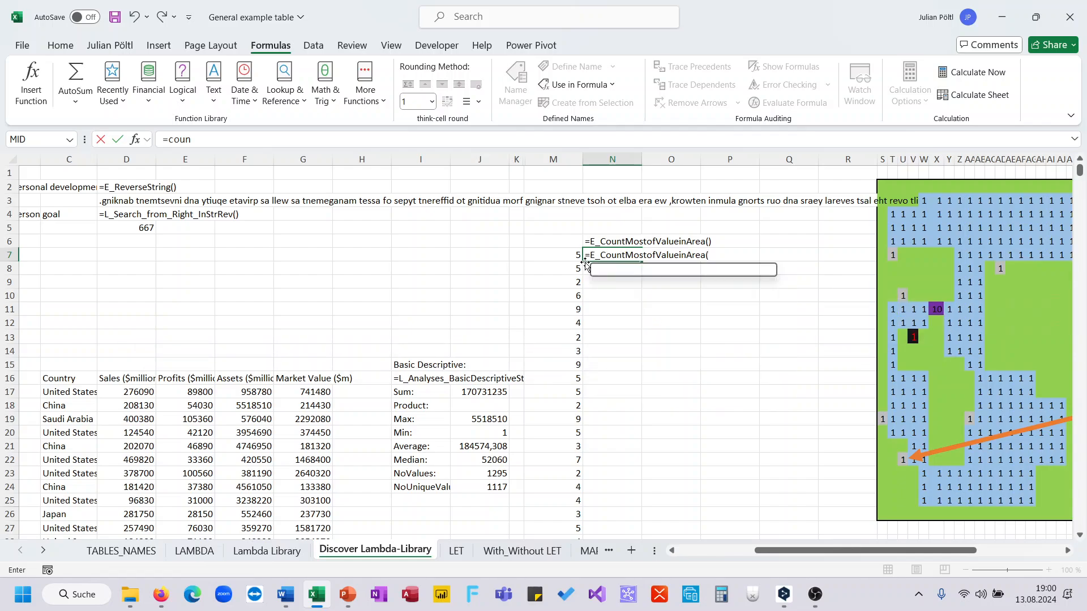
{"action": "key", "text": "Left"}
{"action": "key", "text": "ctrl+shift+Down"}
{"action": "key", "text": "Return"}
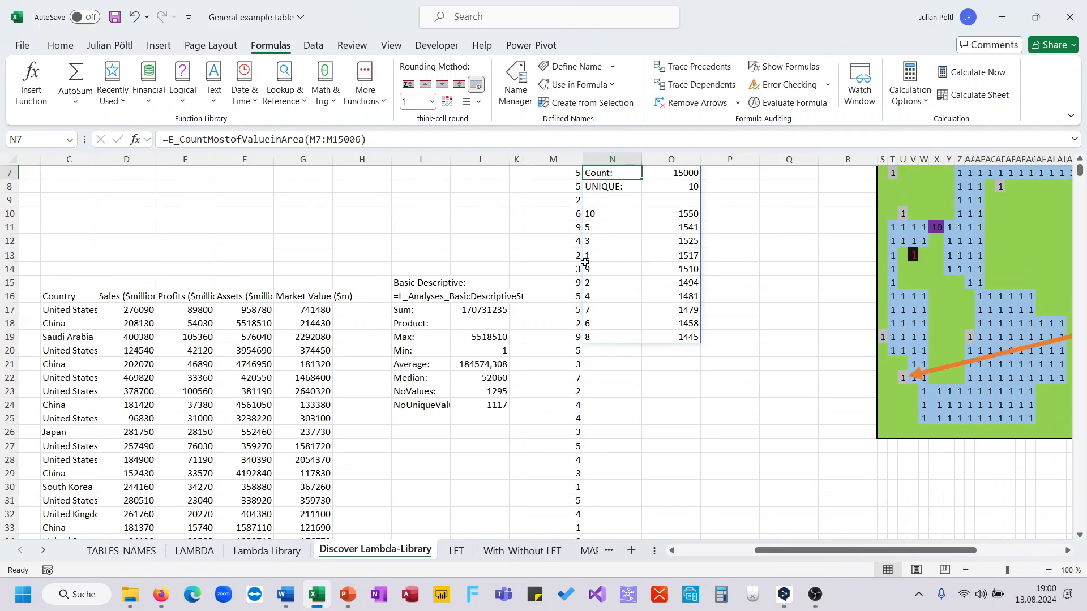
{"action": "key", "text": "Up"}
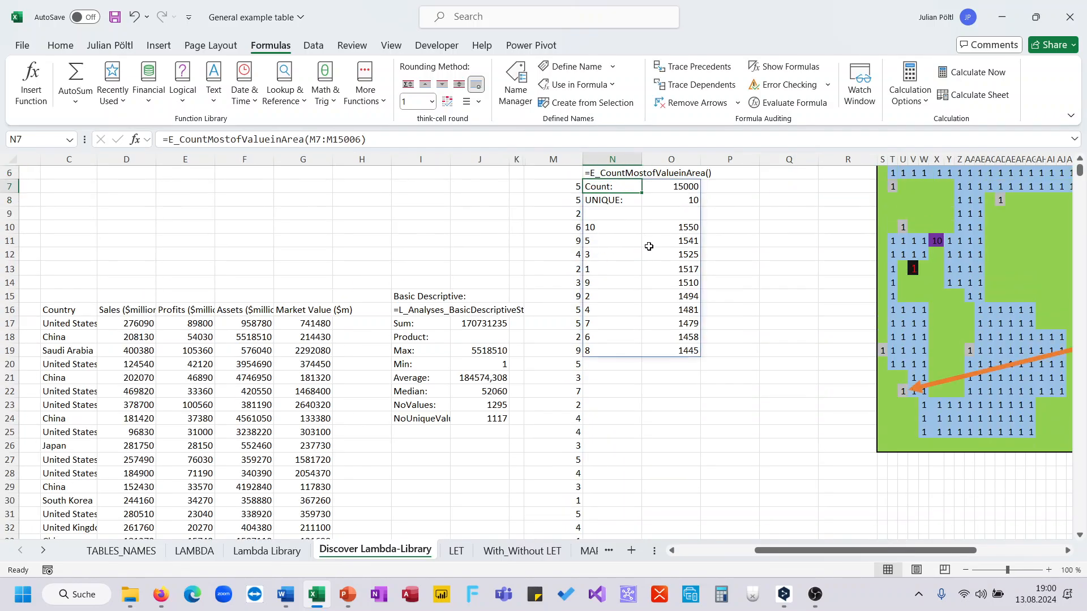
Step: Examine the highest and lowest frequencies and the total count spilled from N7 against the source values in column M
{"action": "left_click", "coordinate": [674, 227]}
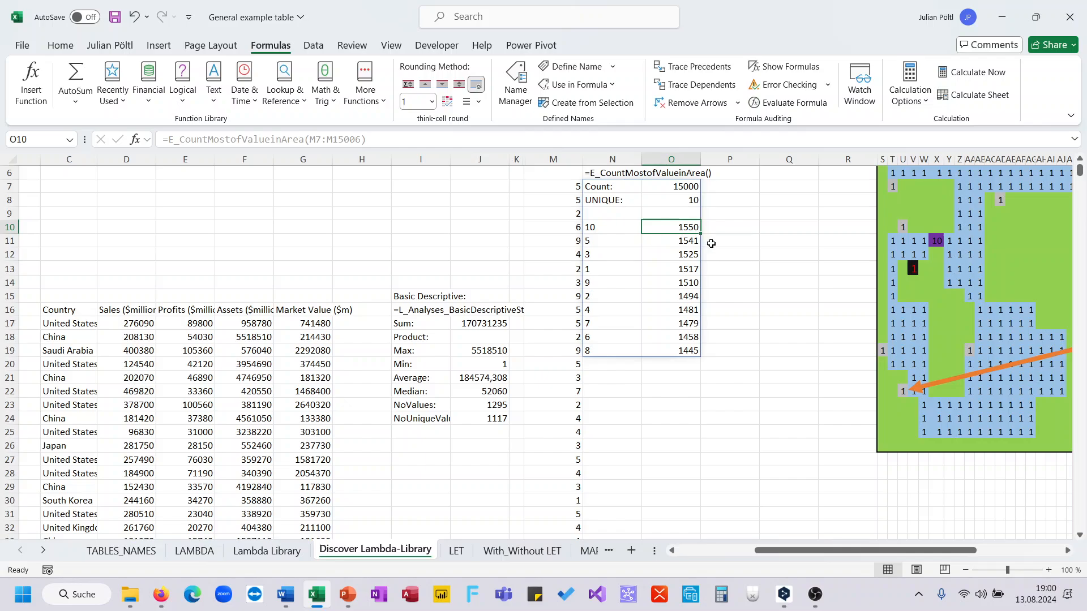
{"action": "scroll", "coordinate": [722, 258], "scroll_direction": "up", "scroll_amount": 2}
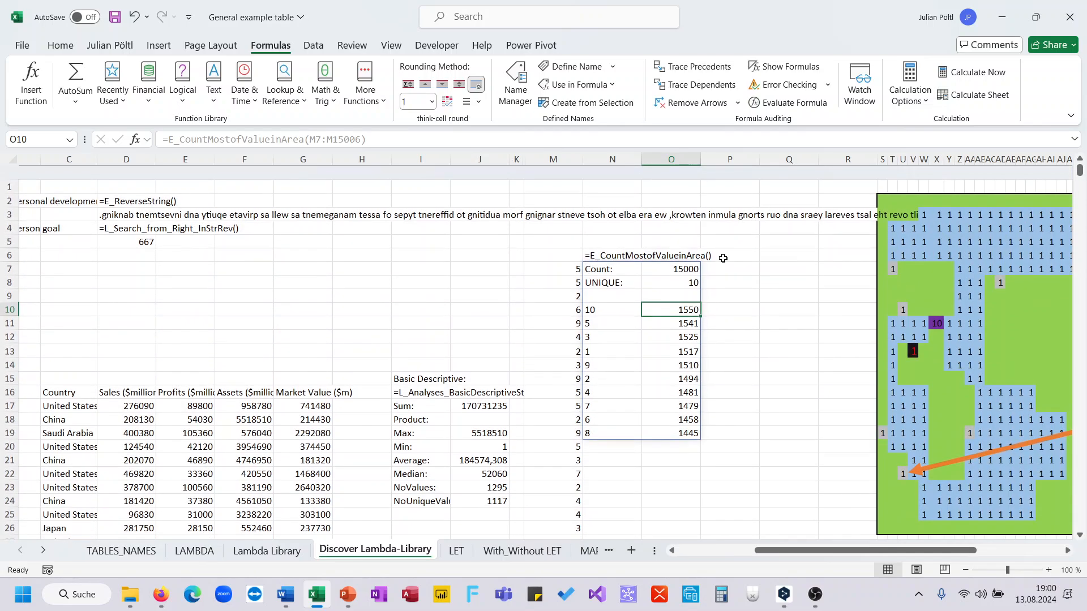
{"action": "left_click", "coordinate": [666, 421]}
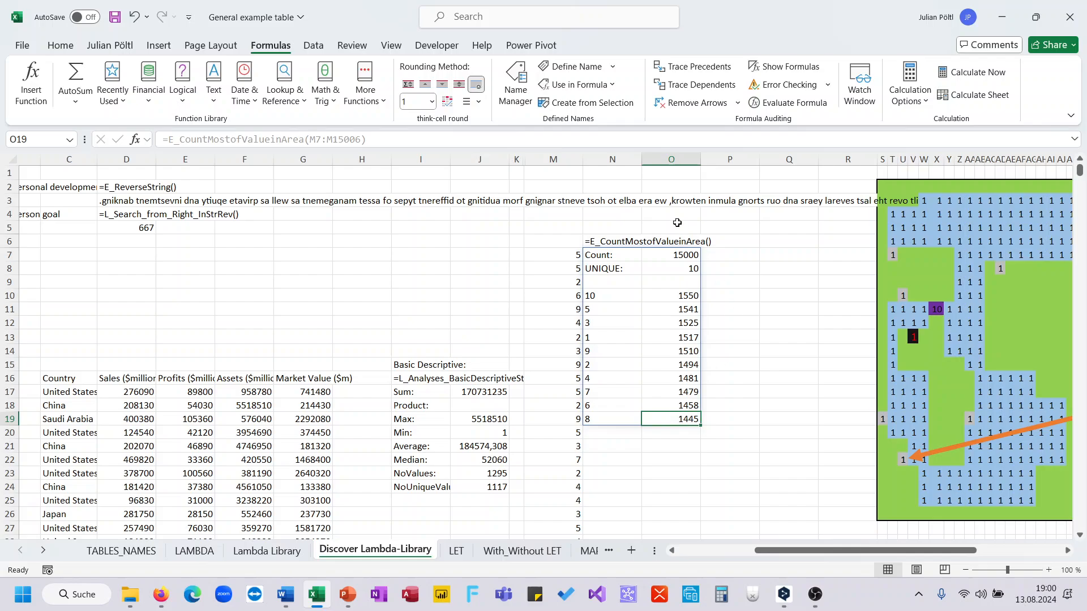
{"action": "left_click", "coordinate": [682, 256]}
{"action": "left_click", "coordinate": [576, 256]}
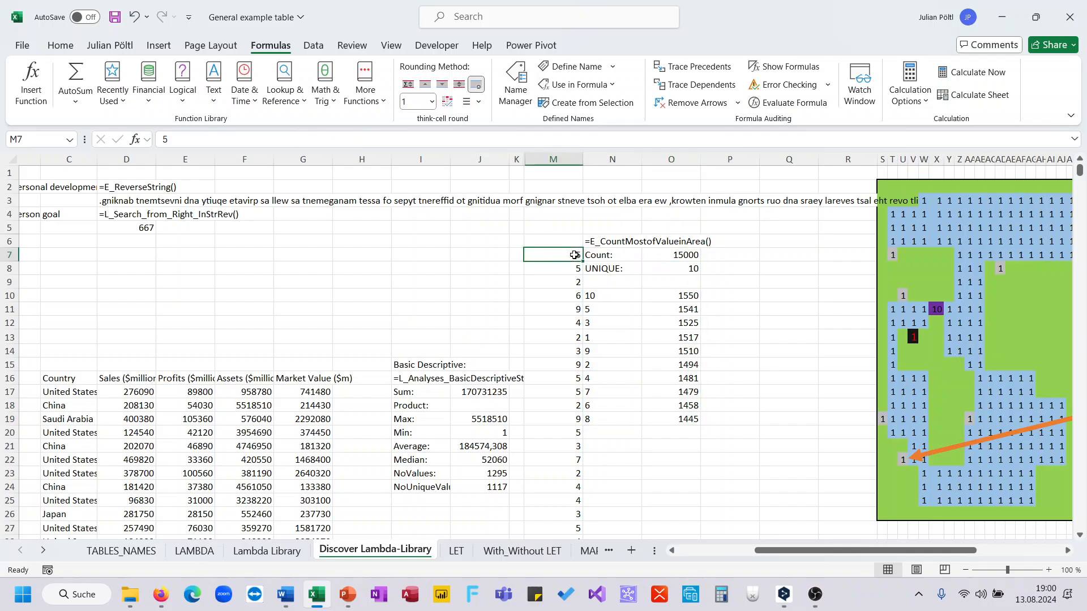
{"action": "key", "text": "ctrl+shift+Down"}
{"action": "key", "text": "ctrl+shift+Up"}
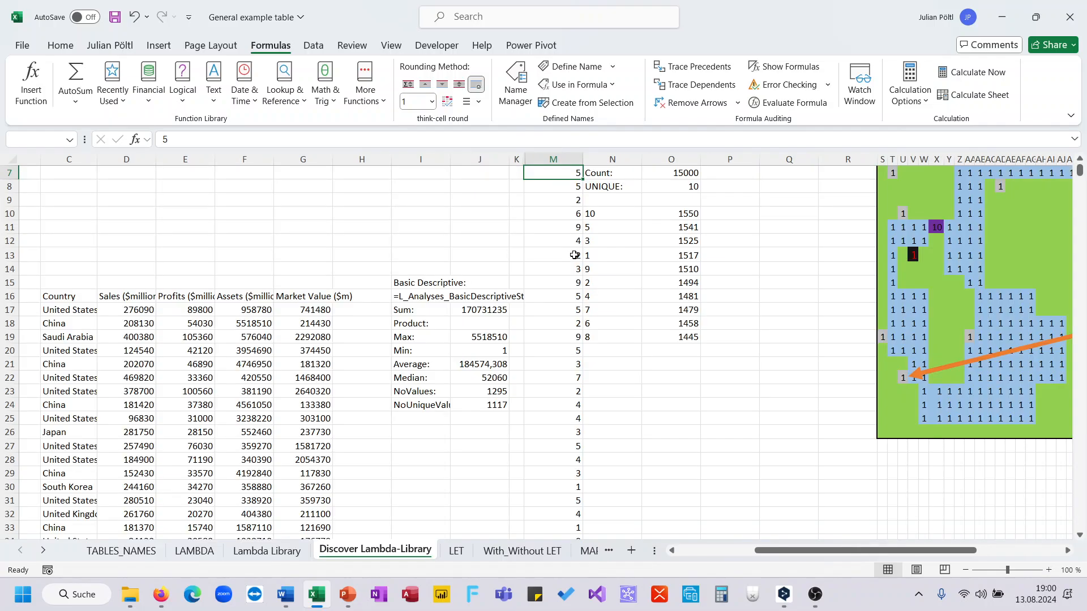
Step: Begin an E_MazeSolver_MovePath formula in BB4 next to the maze map
{"action": "scroll", "coordinate": [574, 255], "scroll_direction": "right", "scroll_amount": 10}
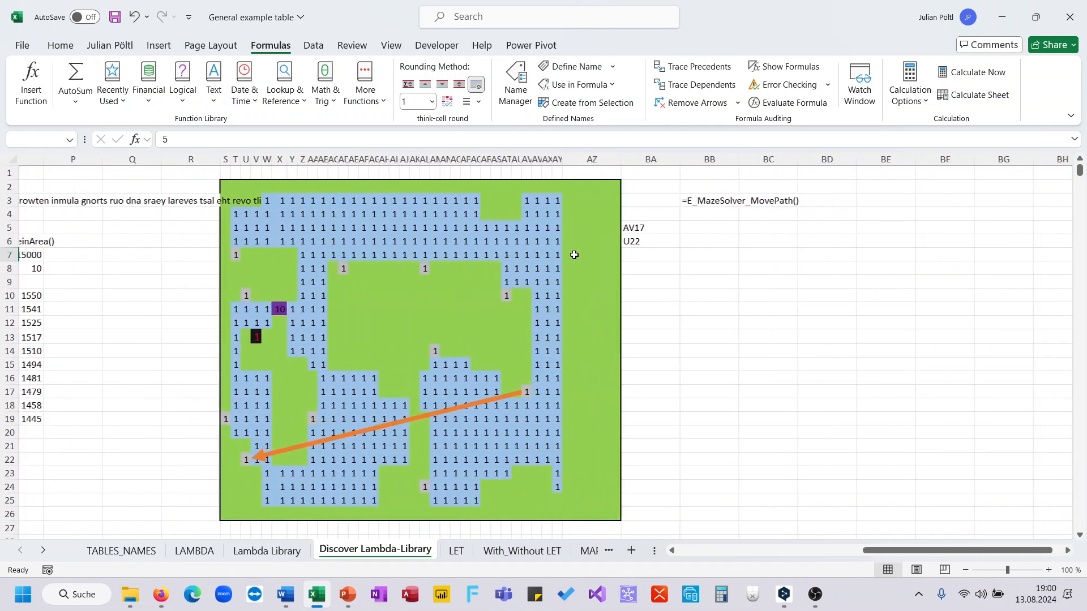
{"action": "left_click", "coordinate": [608, 212]}
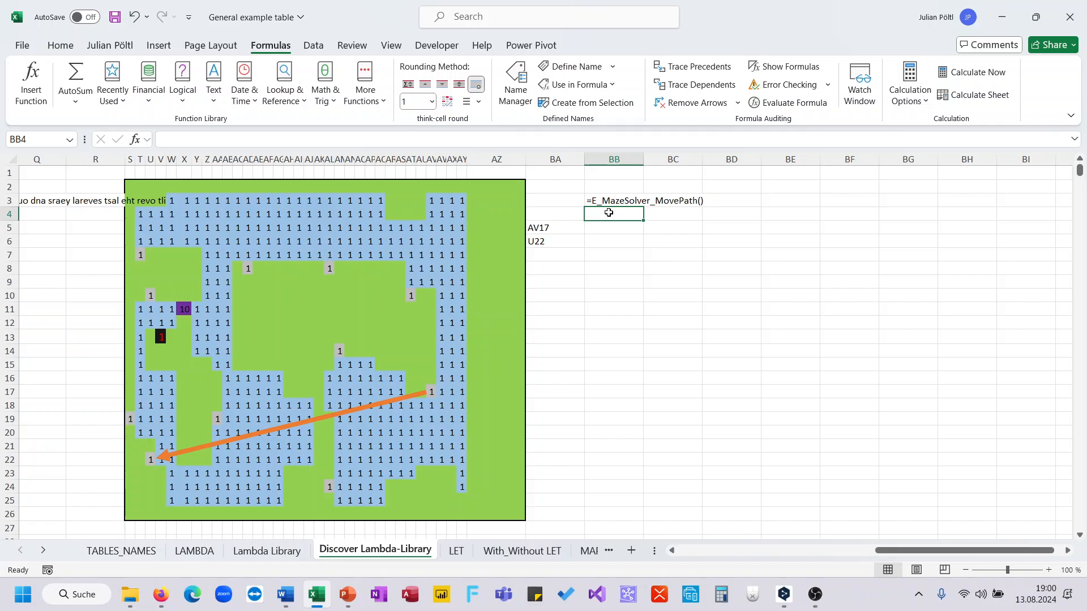
{"action": "type", "text": "="}
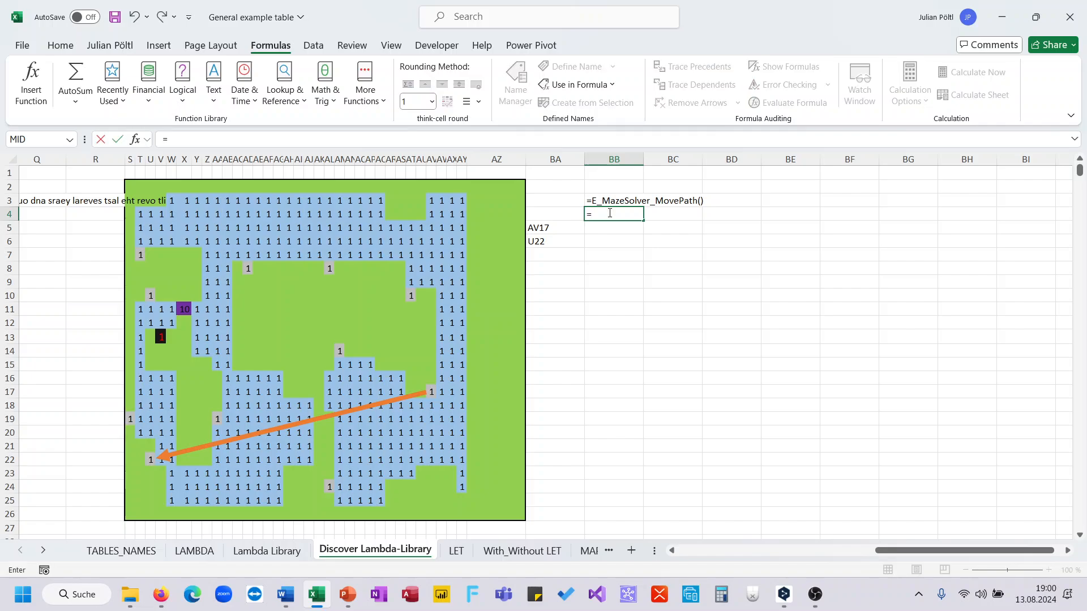
{"action": "type", "text": "Maz"}
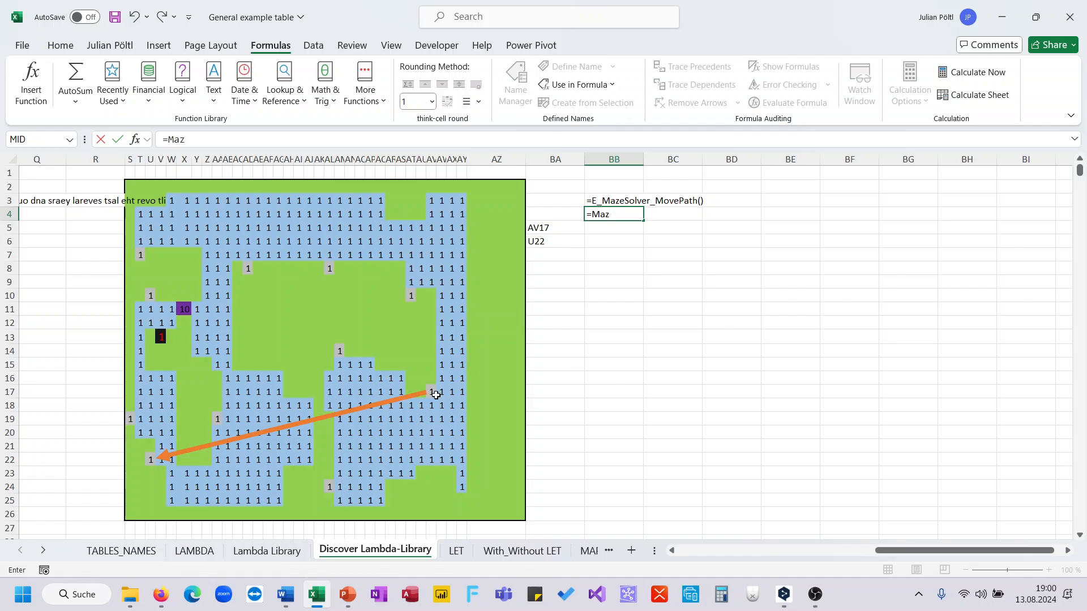
{"action": "left_click_drag", "start_coordinate": [431, 393], "coordinate": [441, 392]}
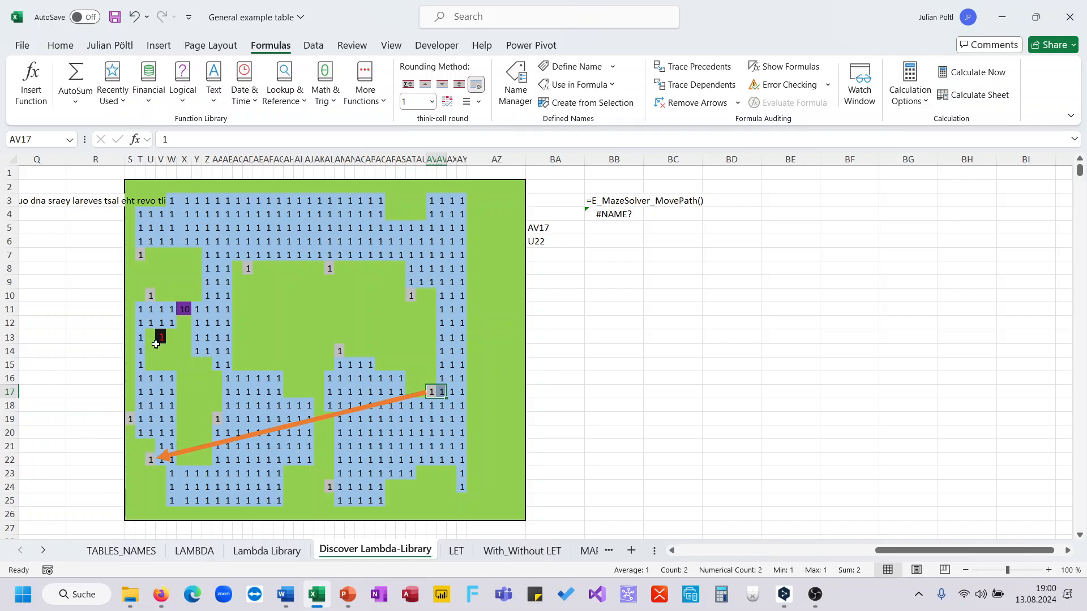
{"action": "double_click", "coordinate": [614, 219]}
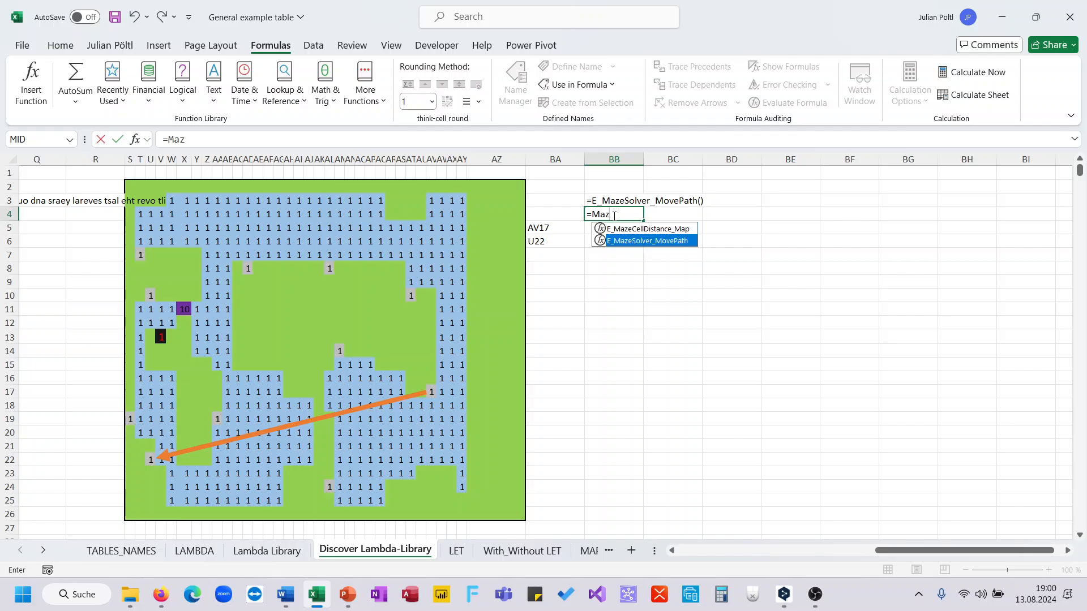
{"action": "key", "text": "Tab"}
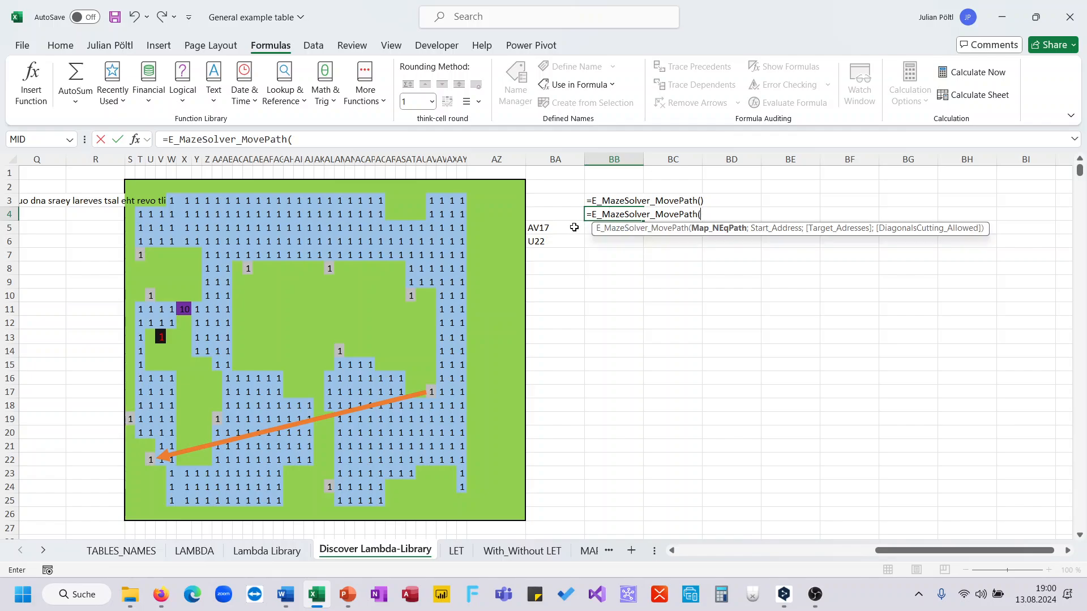
Step: Complete the BB4 maze formula with S2:AZ26 as the map, BA5 as the start address and BA6 as the target address
{"action": "left_click_drag", "start_coordinate": [129, 187], "coordinate": [510, 515]}
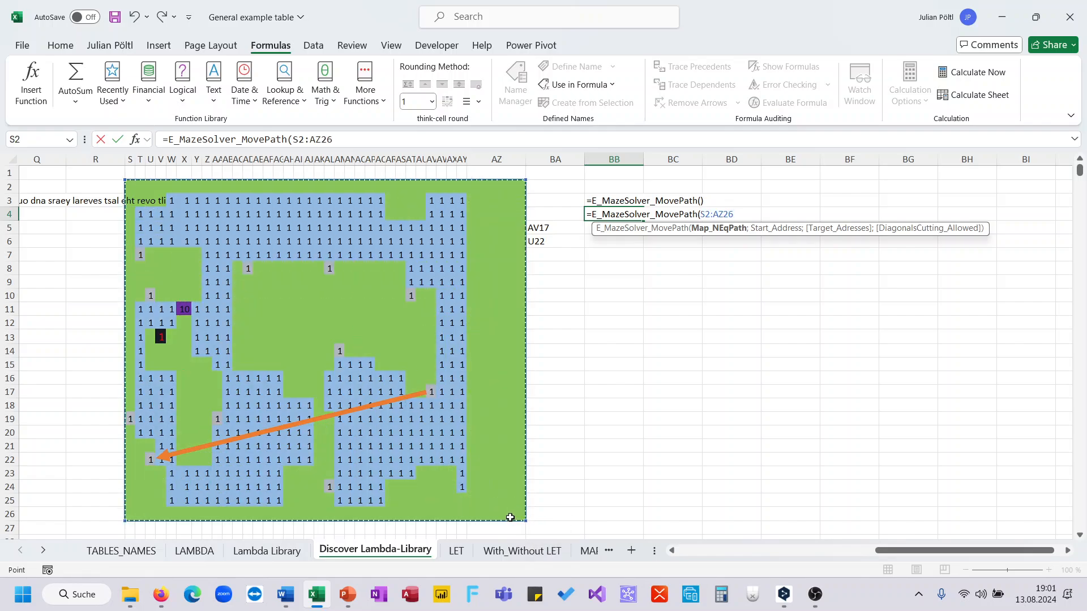
{"action": "type", "text": ";"}
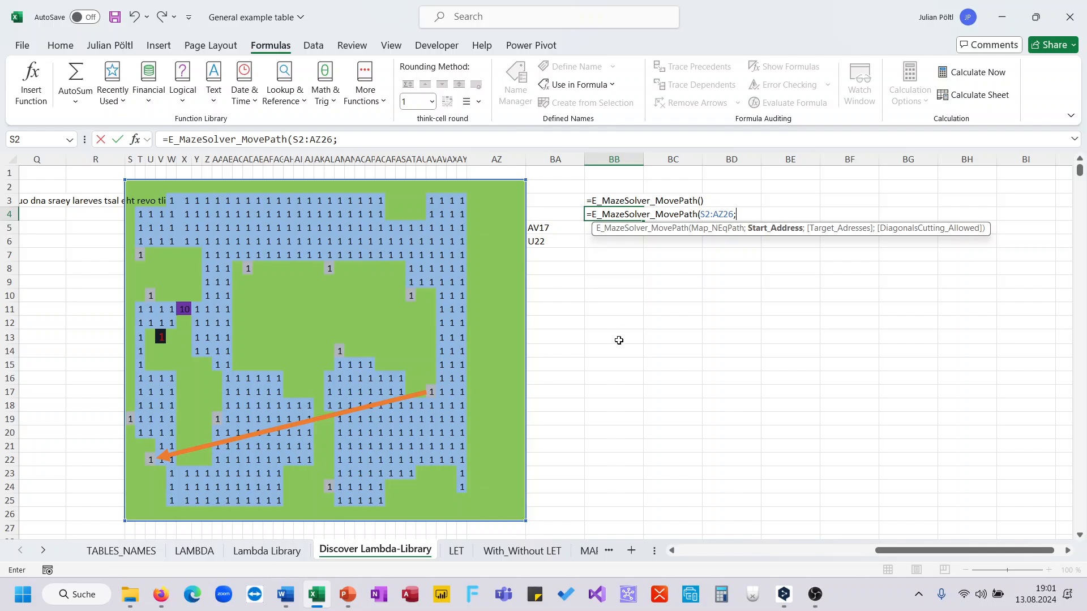
{"action": "left_click", "coordinate": [556, 228]}
{"action": "type", "text": ";"}
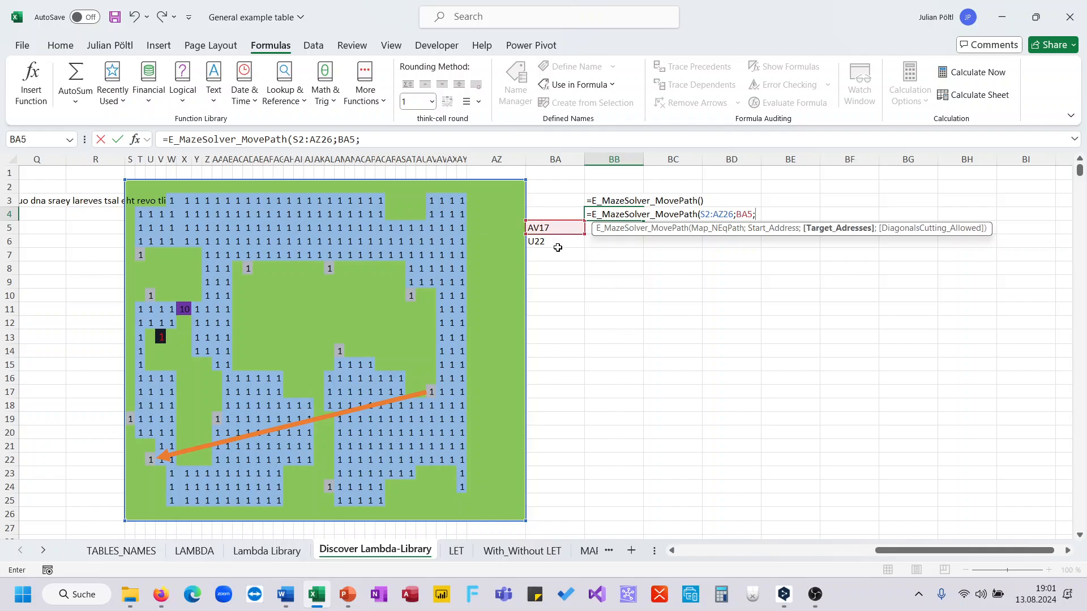
{"action": "left_click", "coordinate": [555, 241]}
{"action": "type", "text": ")"}
{"action": "key", "text": "Return"}
{"action": "key", "text": "Up"}
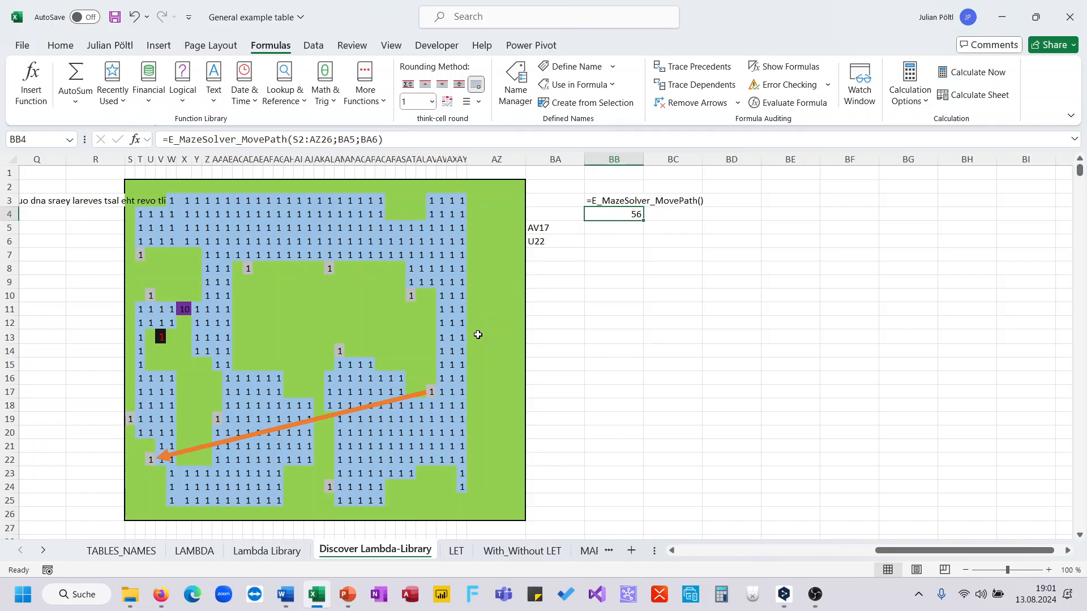
Step: Review the maze's start area and look back over the calculated function examples across the sheet
{"action": "left_click", "coordinate": [441, 391]}
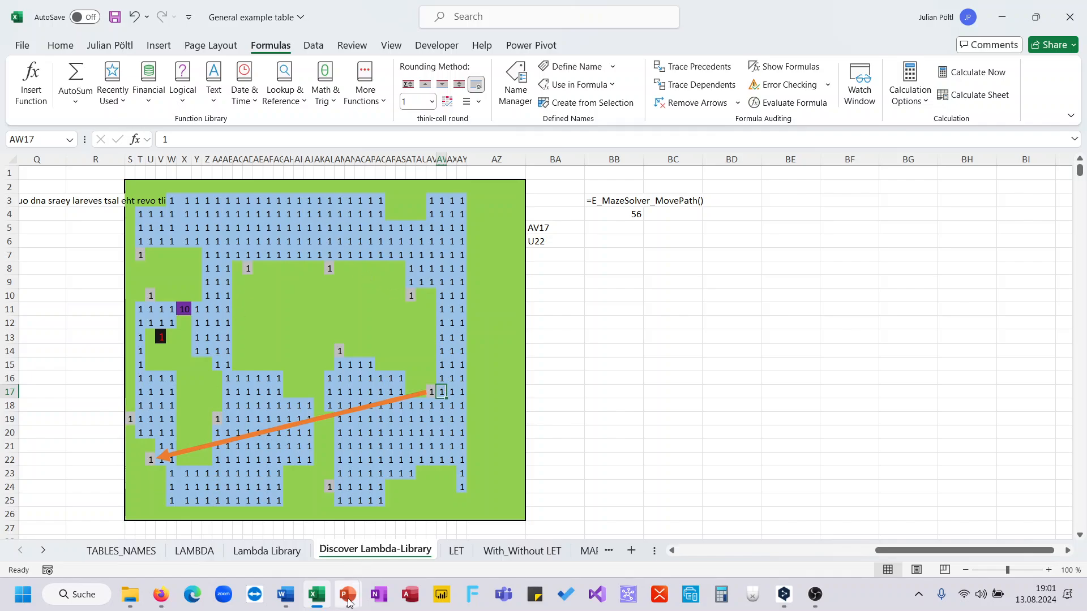
{"action": "mouse_move", "coordinate": [348, 594]}
{"action": "mouse_move", "coordinate": [422, 530]}
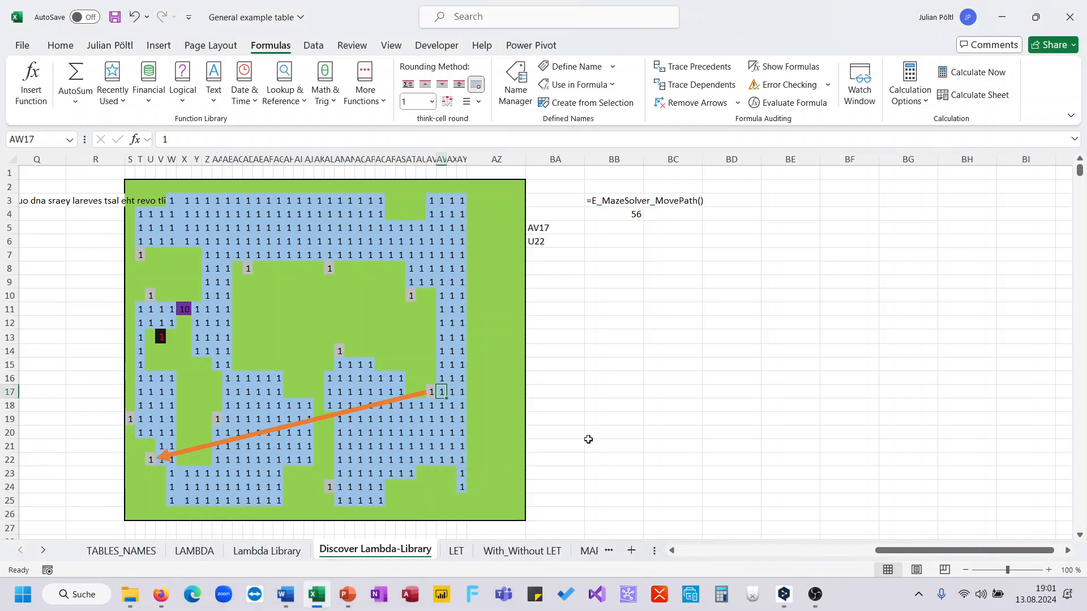
{"action": "scroll", "coordinate": [698, 428], "scroll_direction": "down", "scroll_amount": 10}
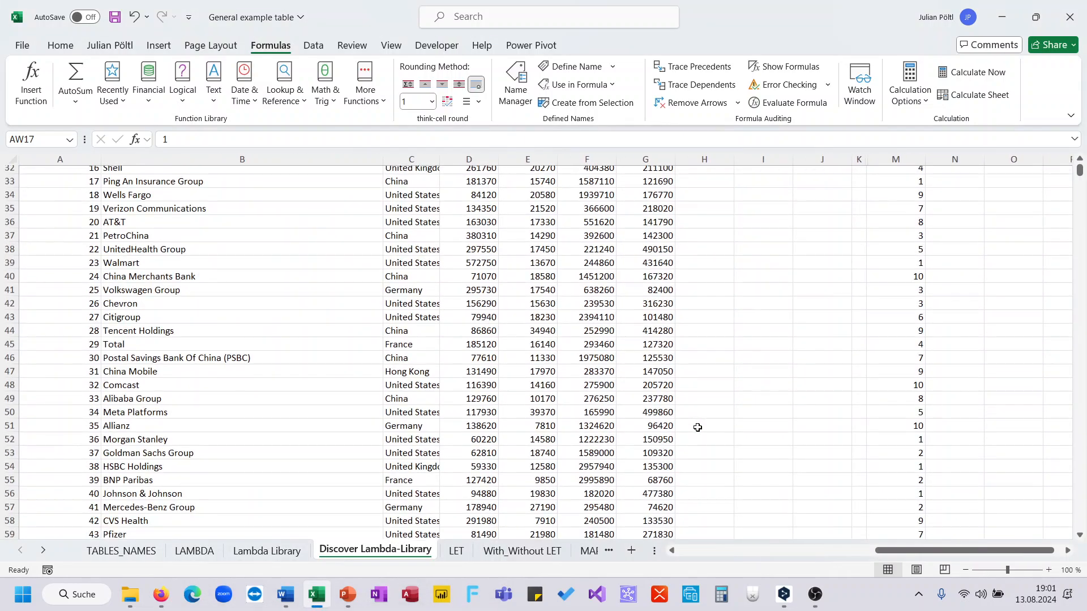
{"action": "scroll", "coordinate": [697, 428], "scroll_direction": "up", "scroll_amount": 10}
{"action": "scroll", "coordinate": [698, 428], "scroll_direction": "right", "scroll_amount": 2}
{"action": "scroll", "coordinate": [698, 428], "scroll_direction": "right", "scroll_amount": 2}
{"action": "left_click", "coordinate": [617, 431]}
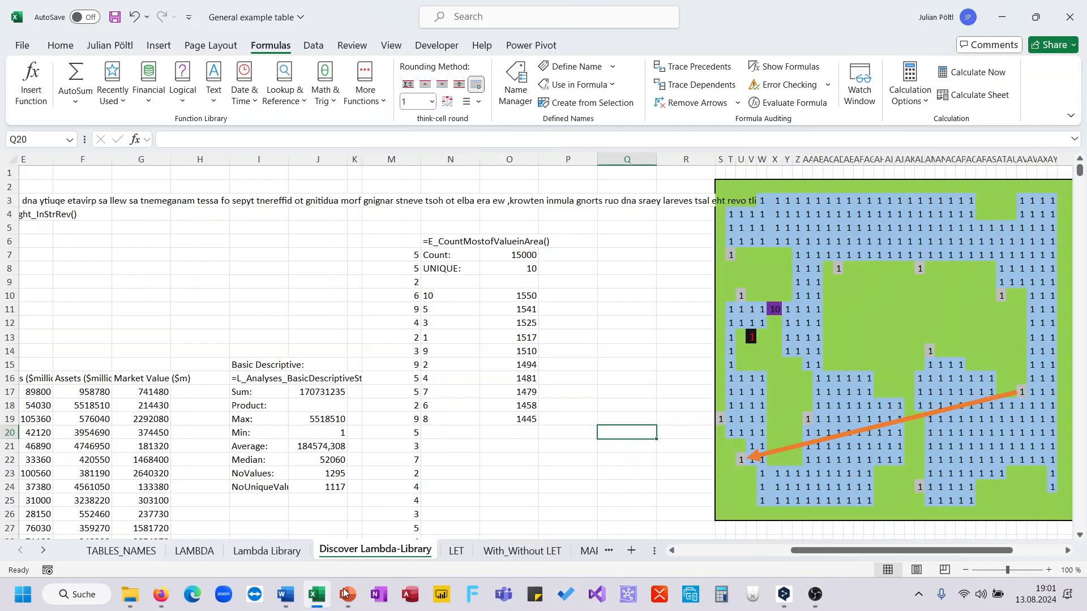
Step: Switch to the PowerPoint slide show and review the lambda application ideas and the Excel Labs pro-tip slide
{"action": "mouse_move", "coordinate": [351, 602]}
{"action": "left_click", "coordinate": [423, 525]}
{"action": "left_click", "coordinate": [416, 402]}
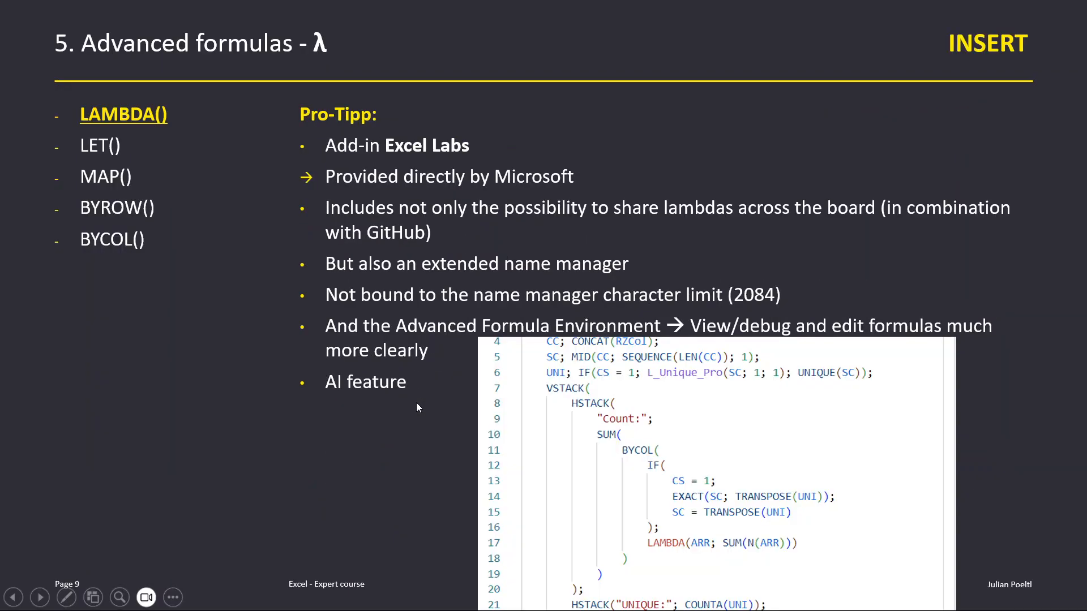
{"action": "key", "text": "Left"}
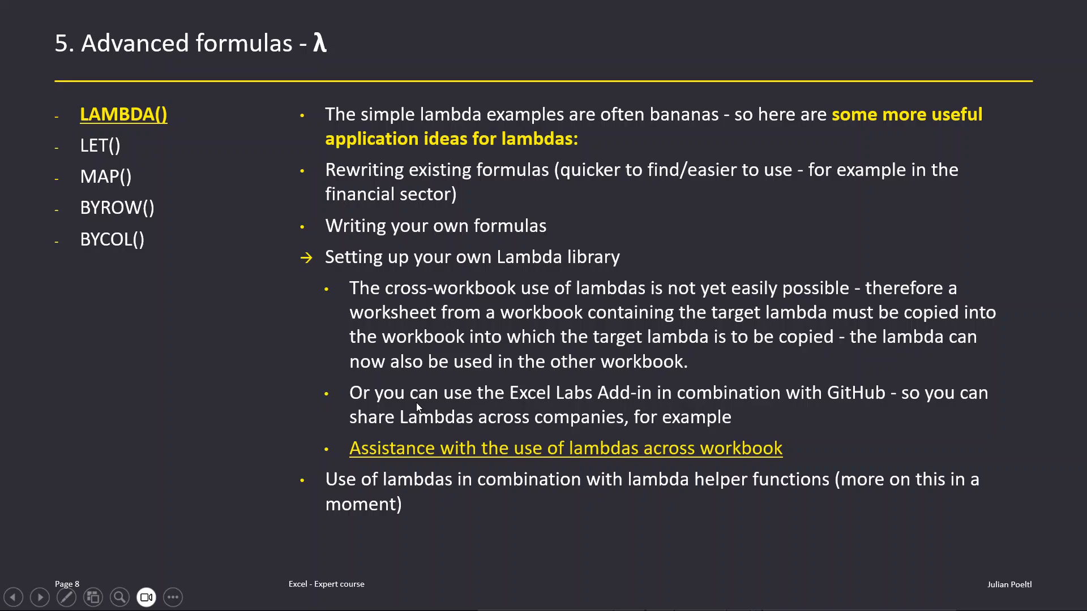
{"action": "key", "text": "Right"}
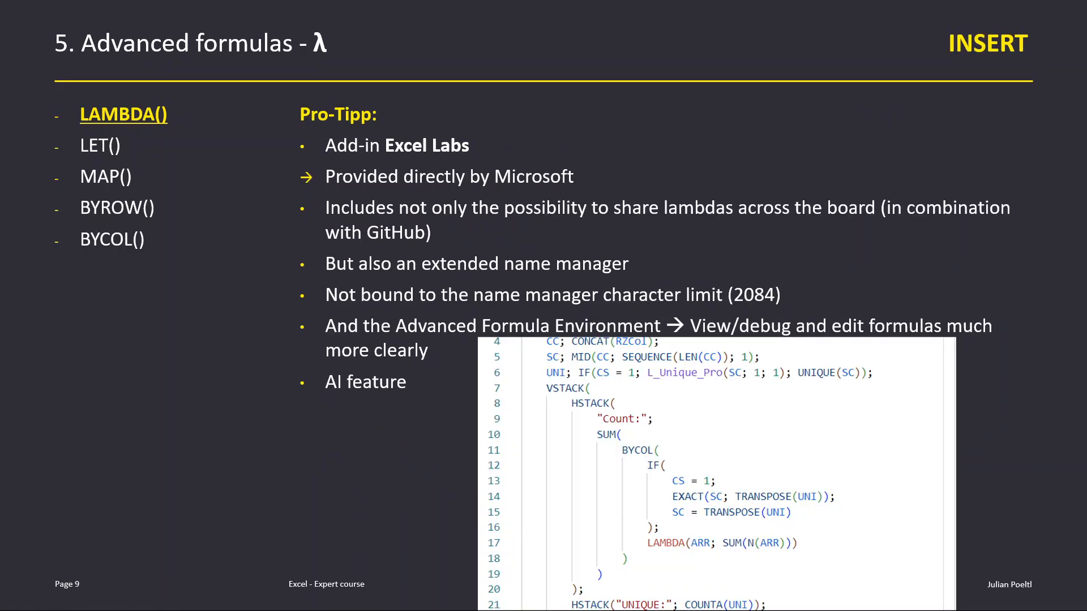